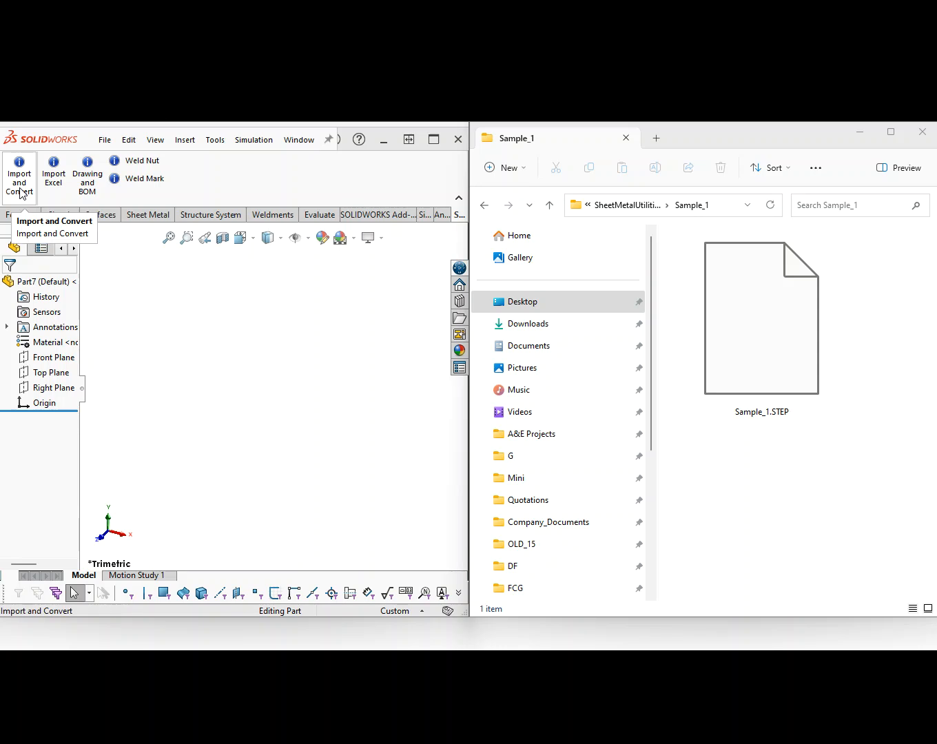
Step: Set up Import and Convert for STEP files, with the Sample_1 folder's path as the input document directory
left_click(20, 194)
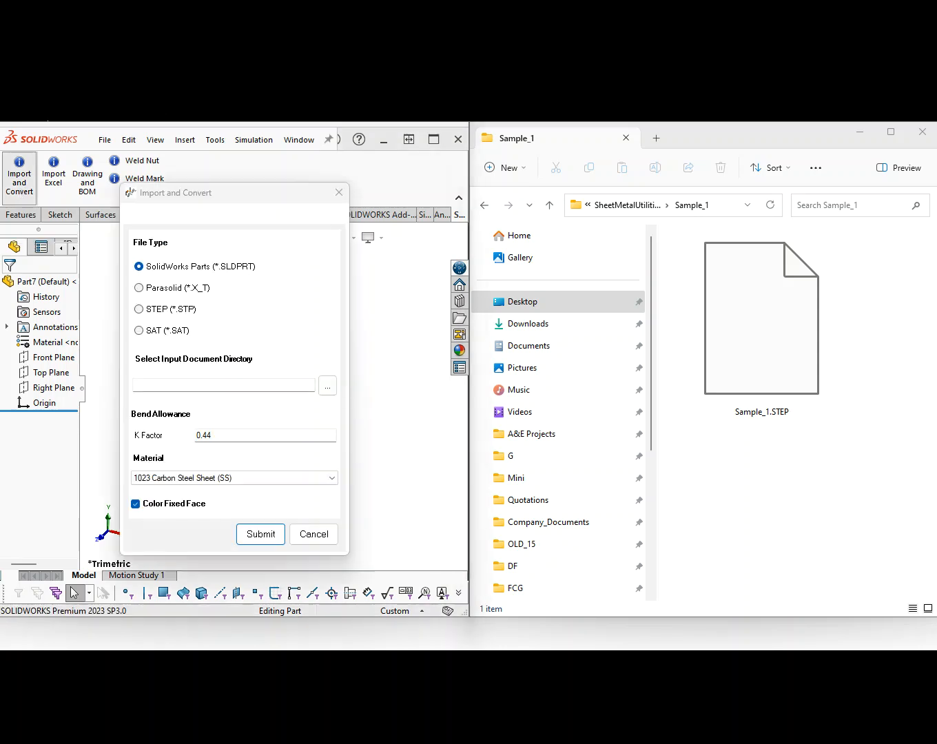
left_click(139, 311)
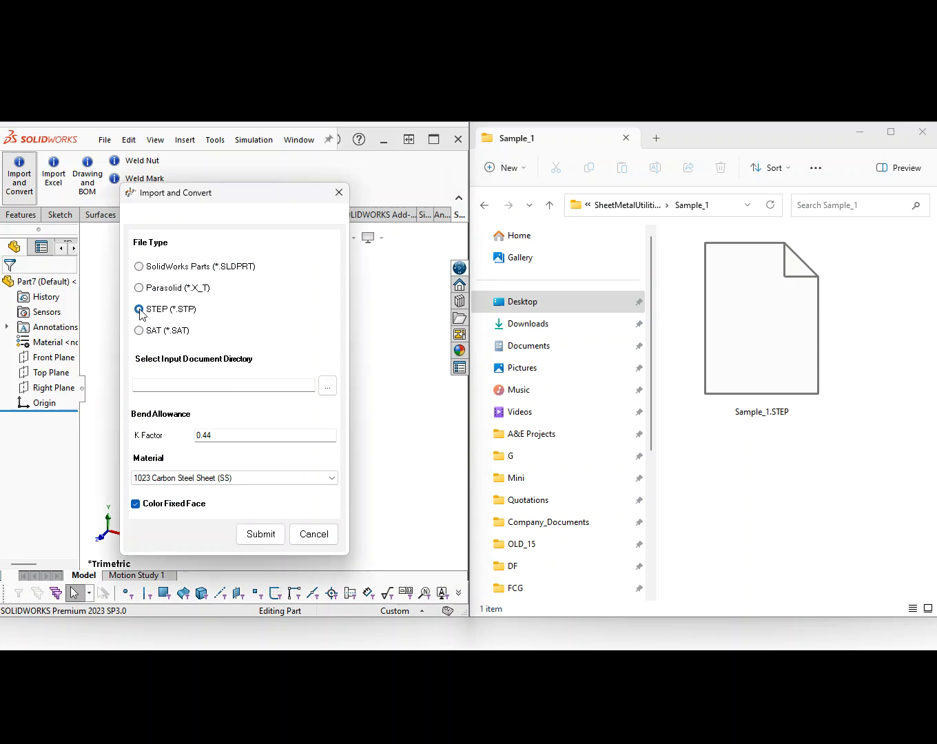
left_click(723, 217)
left_click(716, 204)
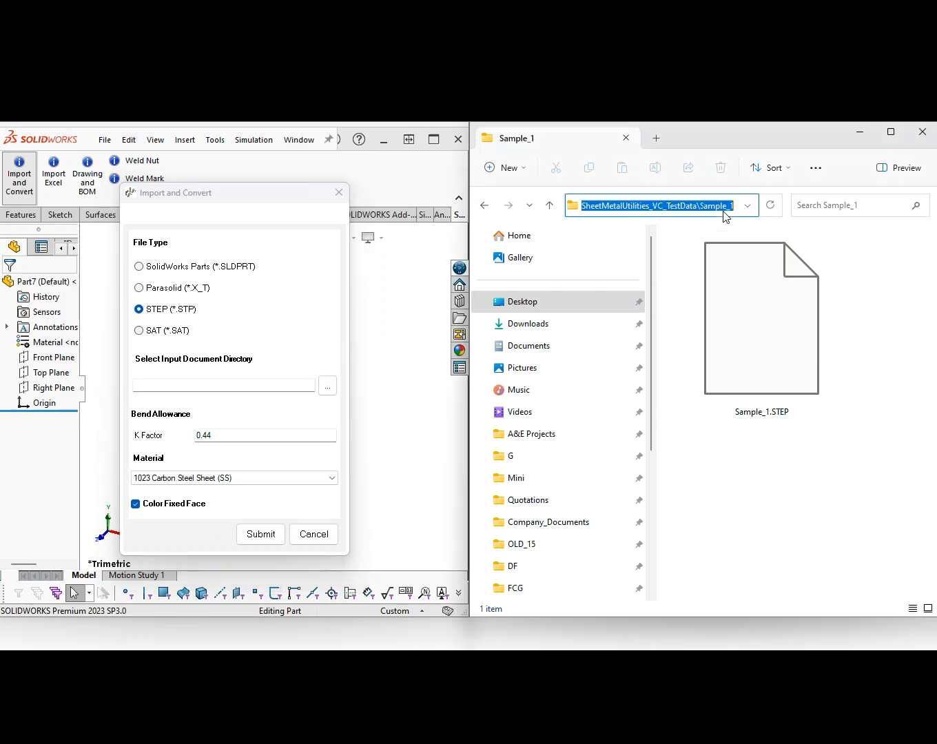
right_click(695, 205)
left_click(731, 253)
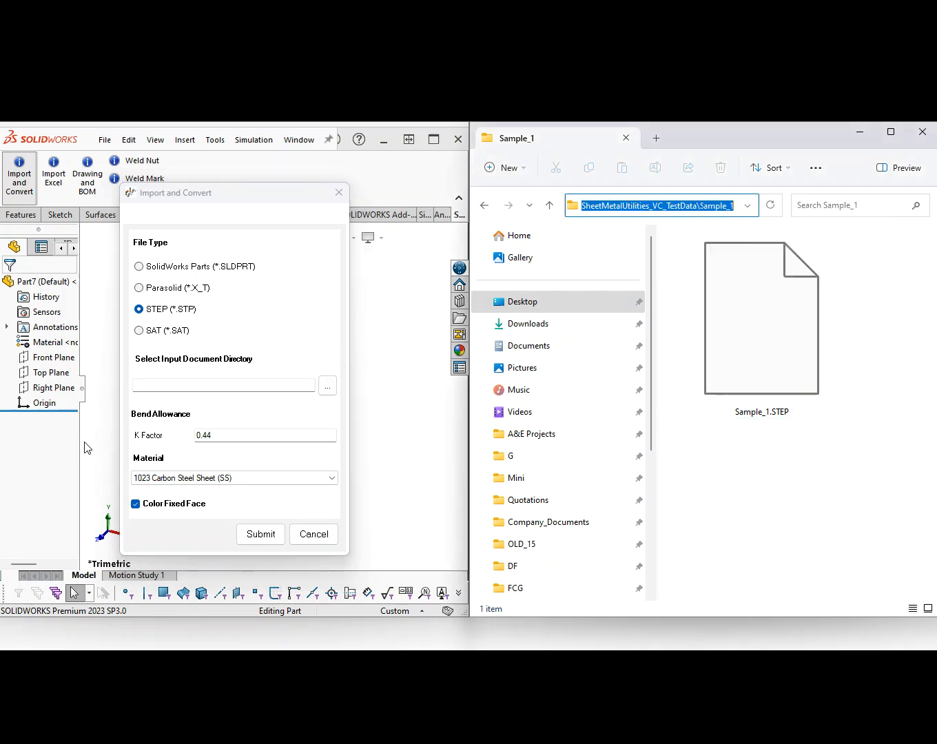
left_click(174, 384)
right_click(173, 386)
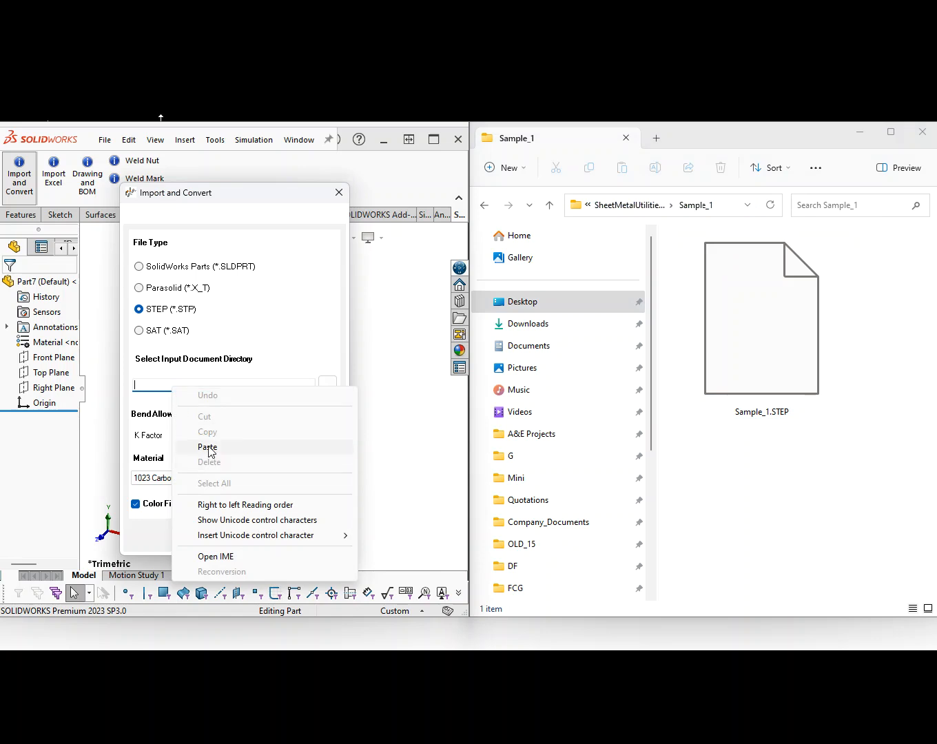
left_click(207, 447)
Step: Convert the STEP file to sheet metal with K factor 0.44, material 1023 Carbon Steel Sheet (SS) and Color Fixed Face enabled
left_click(226, 439)
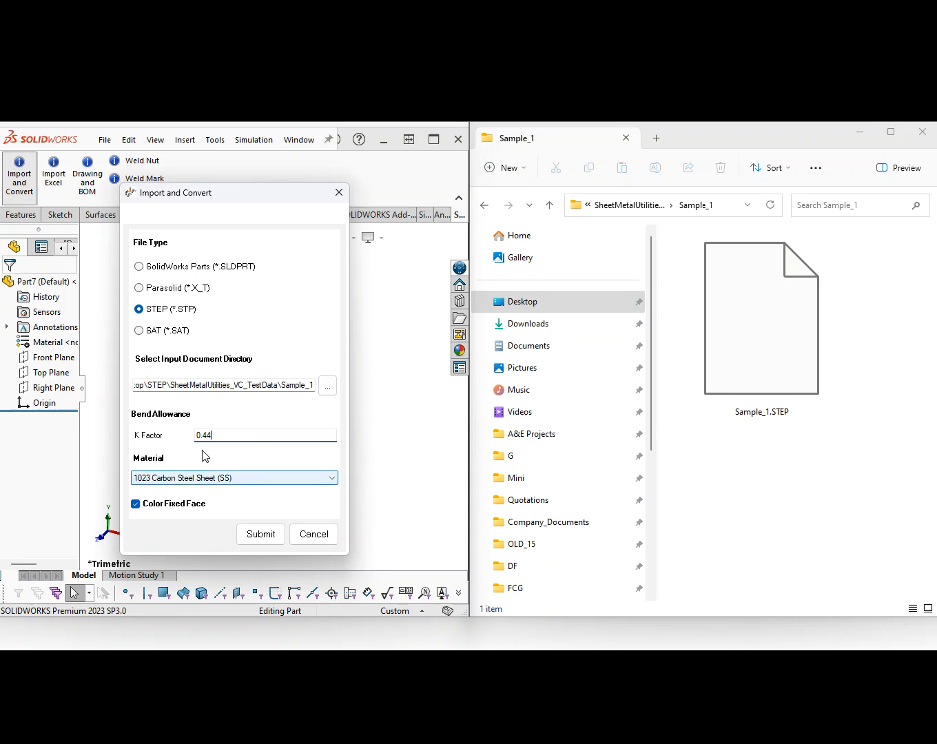
left_click(183, 485)
left_click(181, 482)
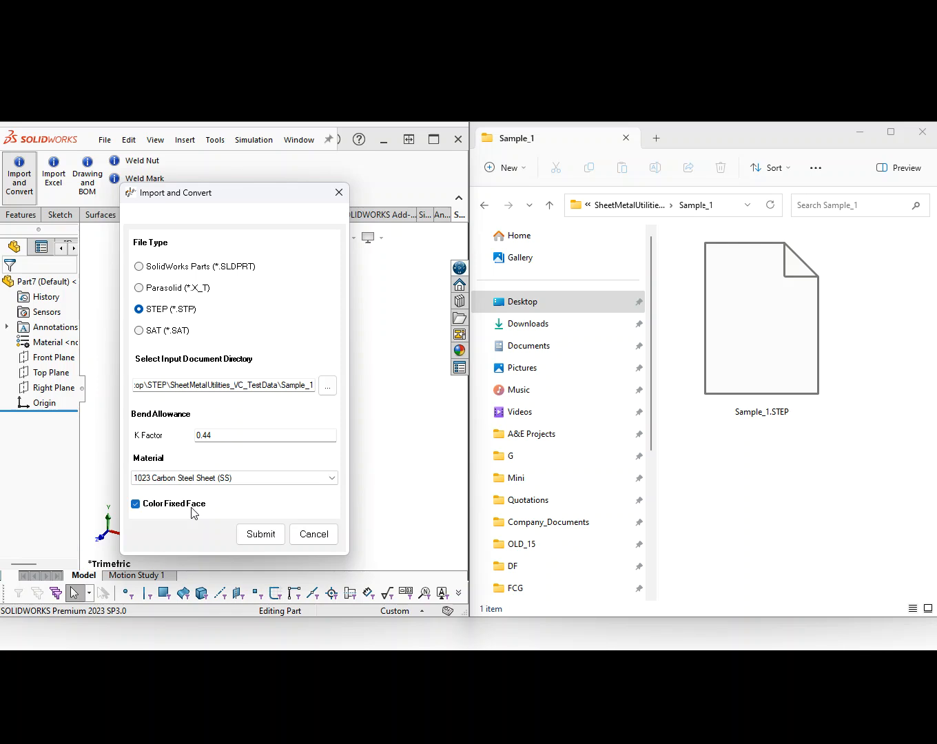
left_click(249, 535)
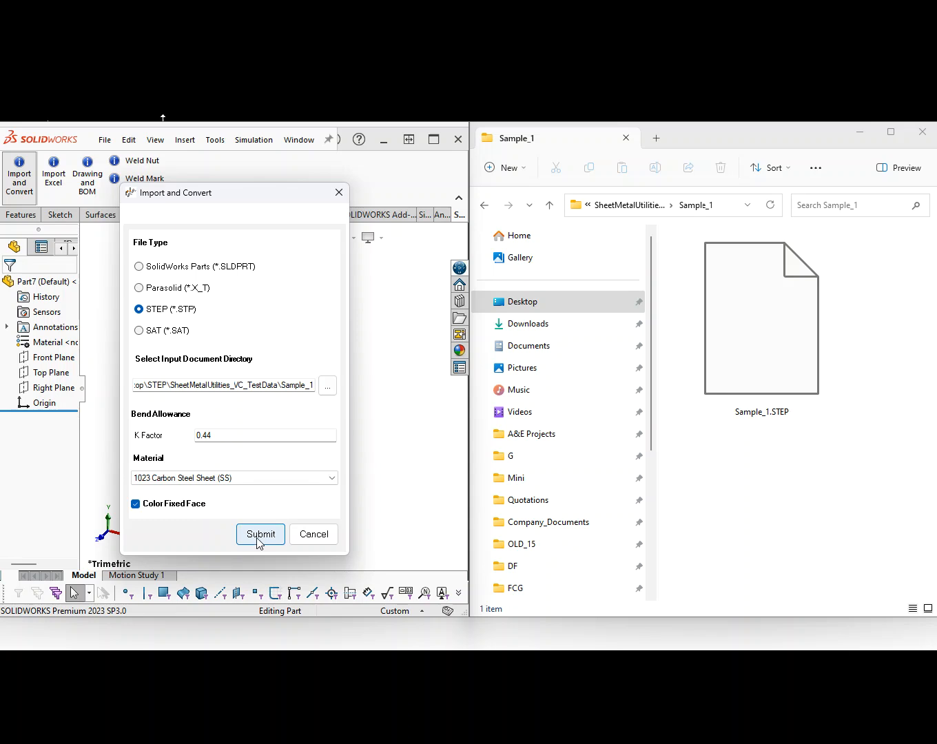
left_click(259, 537)
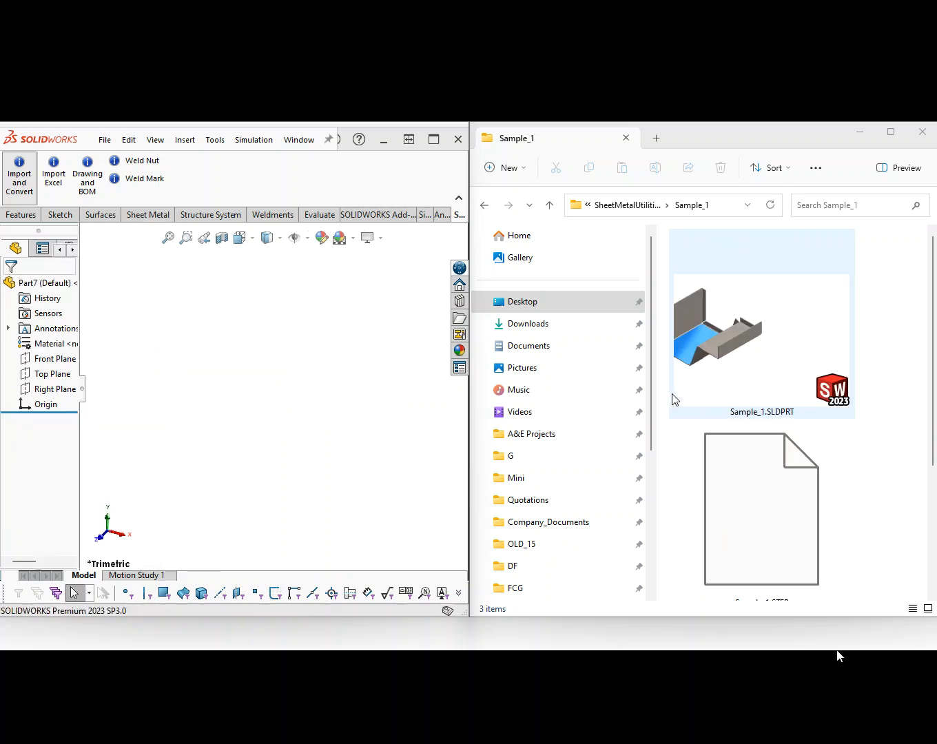
scroll(674, 401, "down", 1)
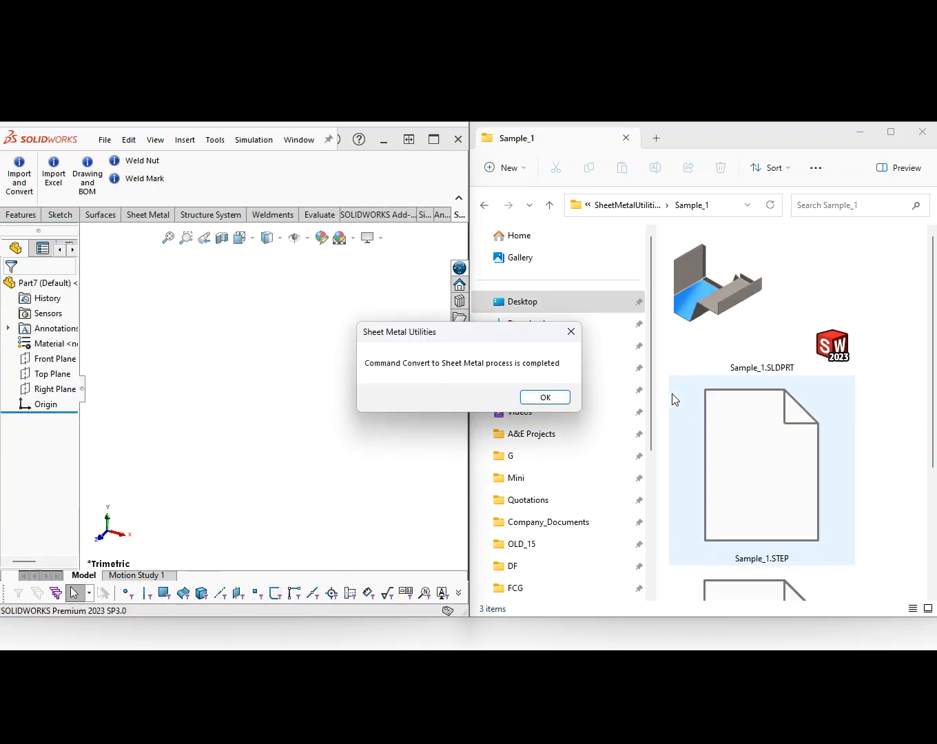
left_click(544, 399)
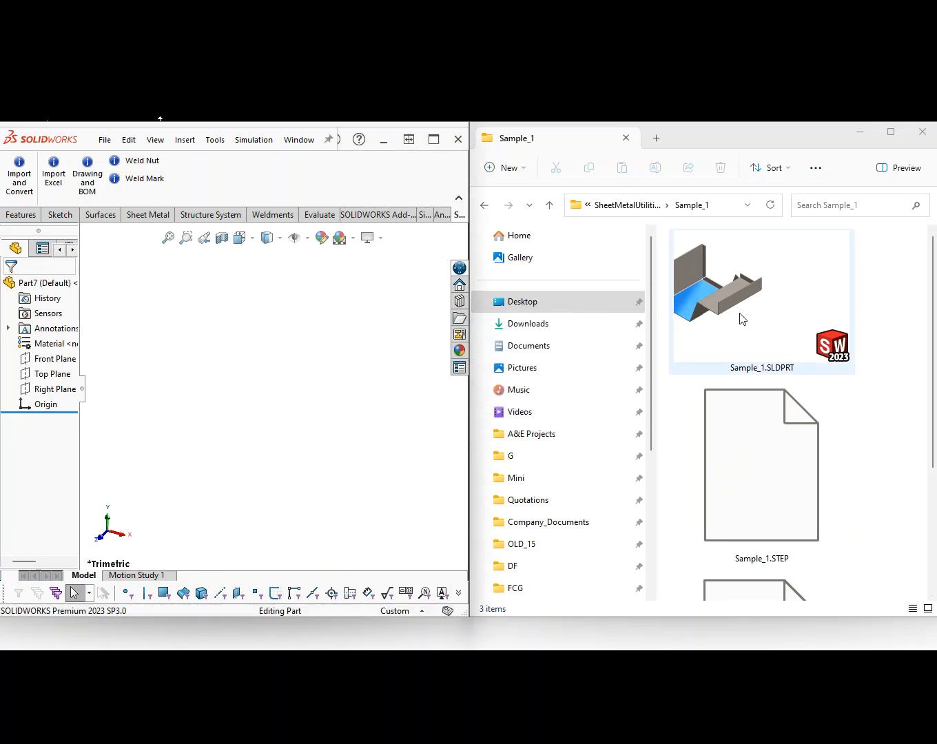
Step: Open the conversion report in Excel and review the part's thickness, K-factor, import status and CTSHM status
scroll(752, 454, "down", 3)
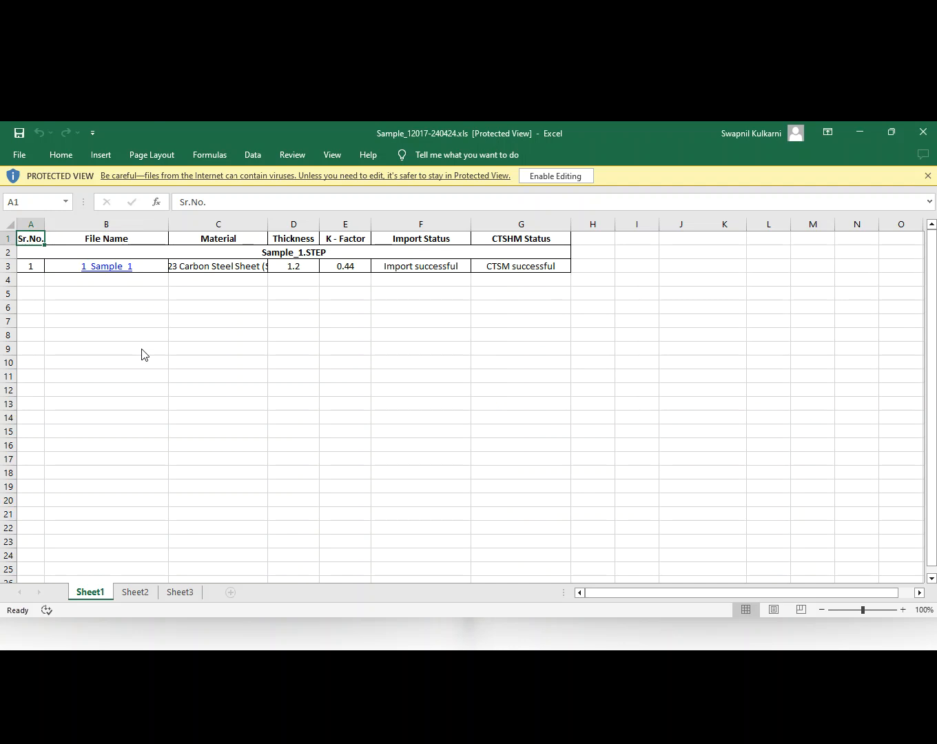
left_click(147, 343)
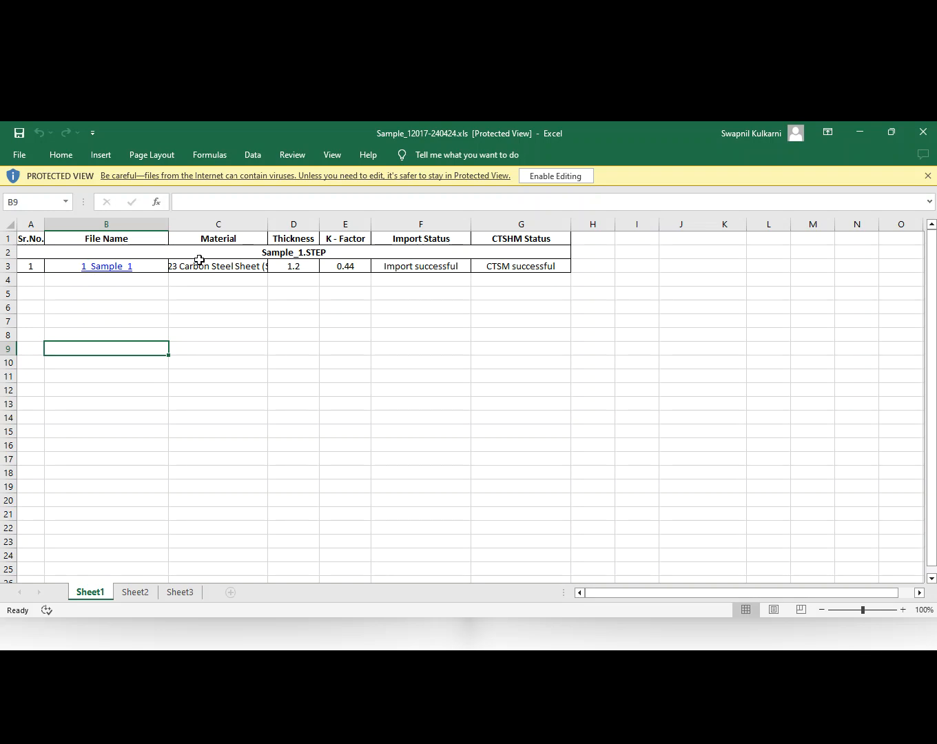
left_click(412, 268)
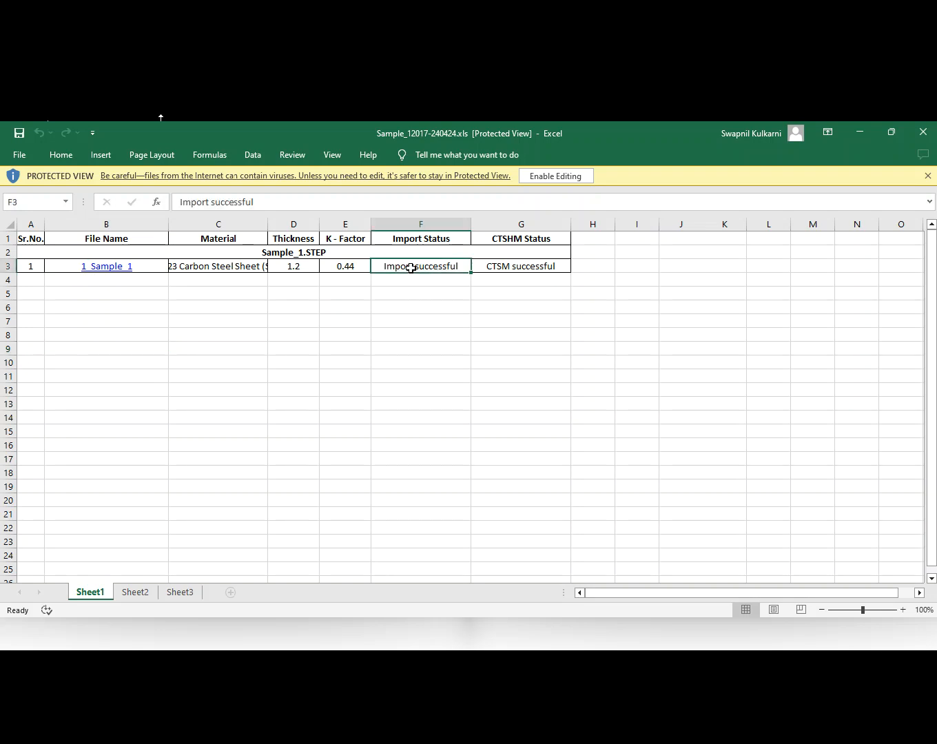
left_click(283, 270)
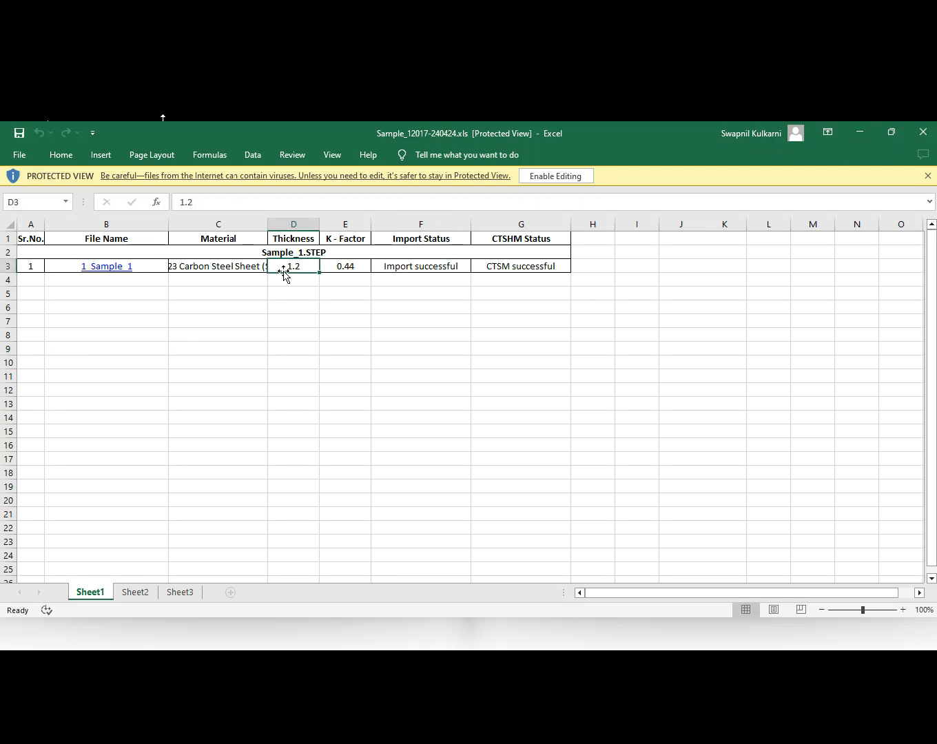
left_click(354, 269)
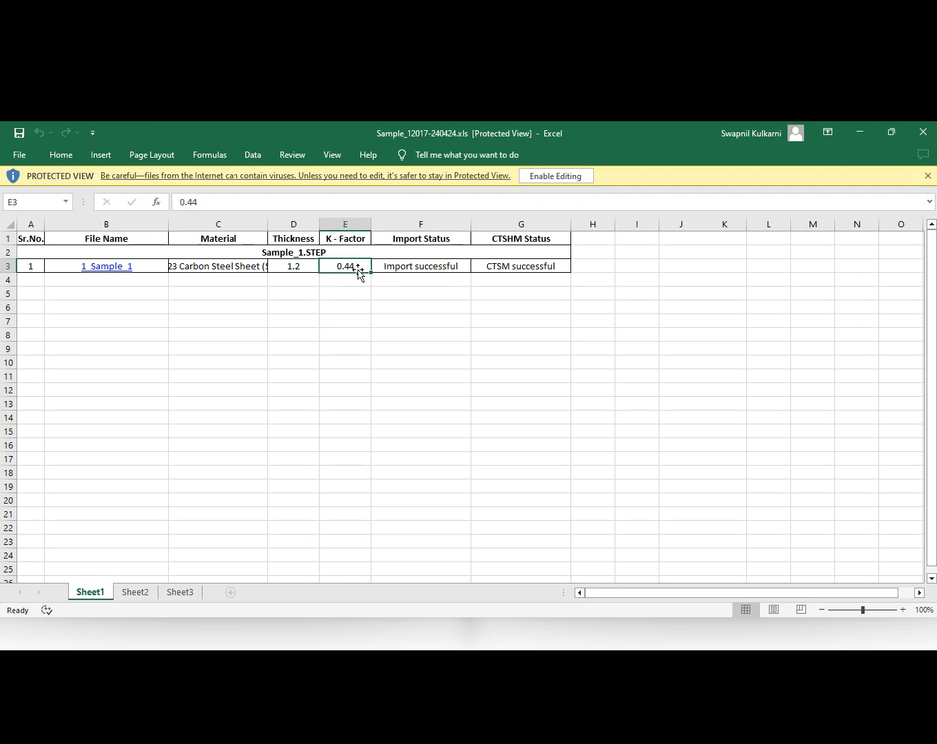
left_click(505, 269)
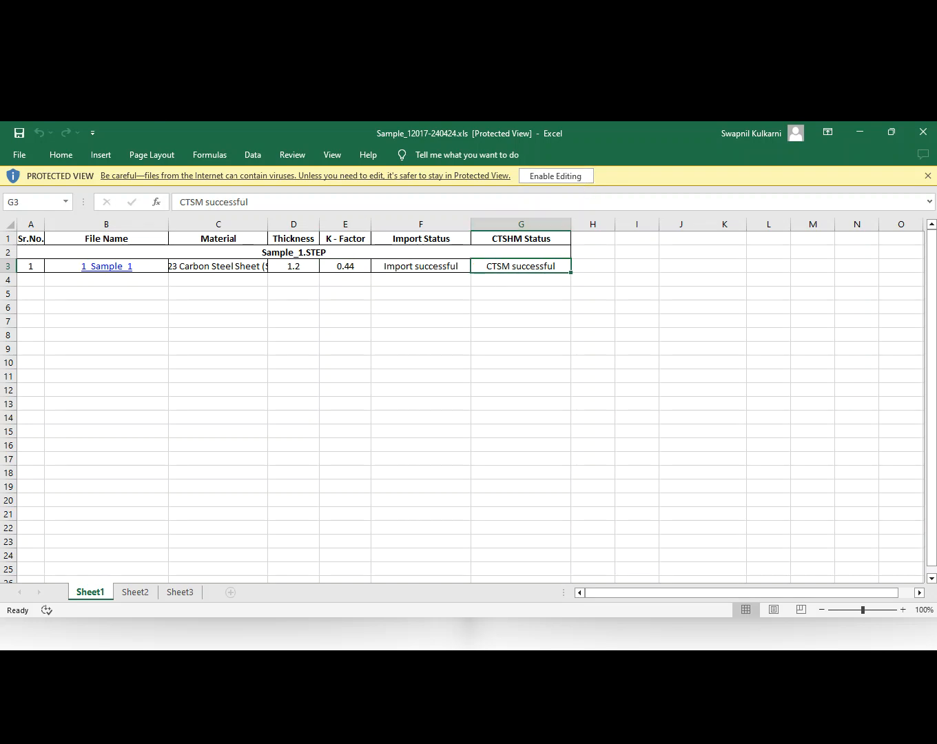
left_click(837, 650)
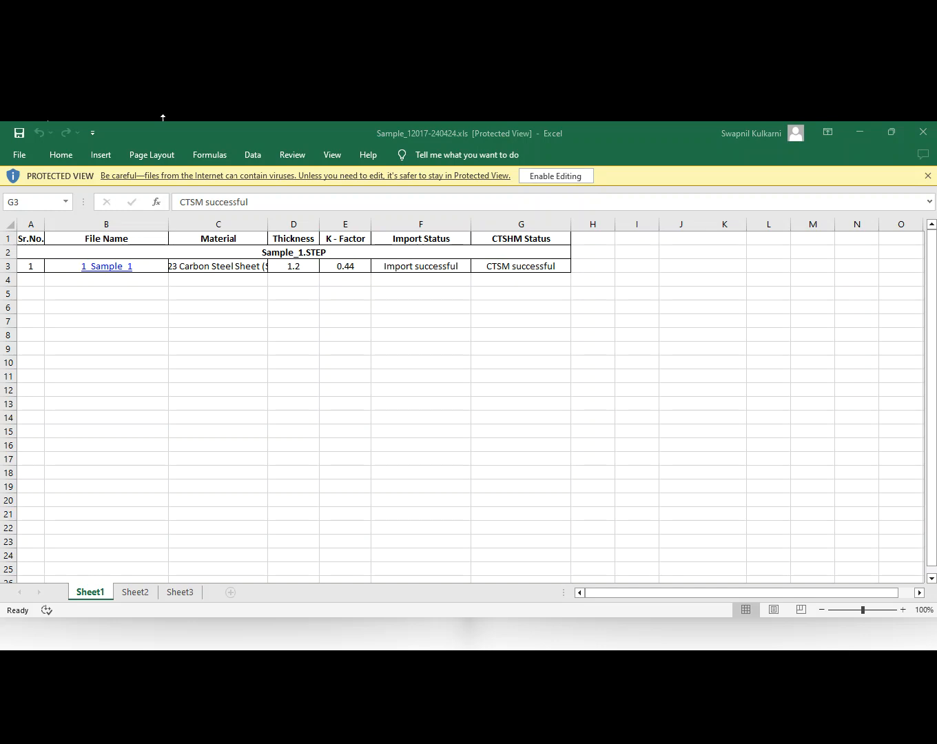
Step: Enable editing of the report, open the converted part from its 1_Sample_1 link and inspect the Imported1 feature
left_click(104, 266)
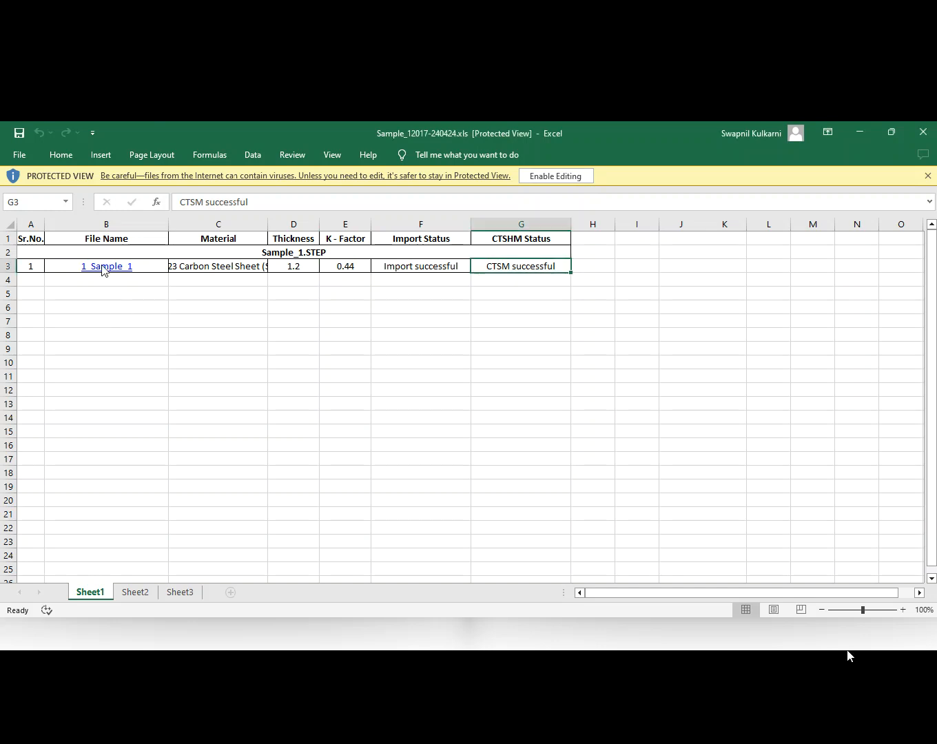
left_click(542, 178)
left_click(101, 311)
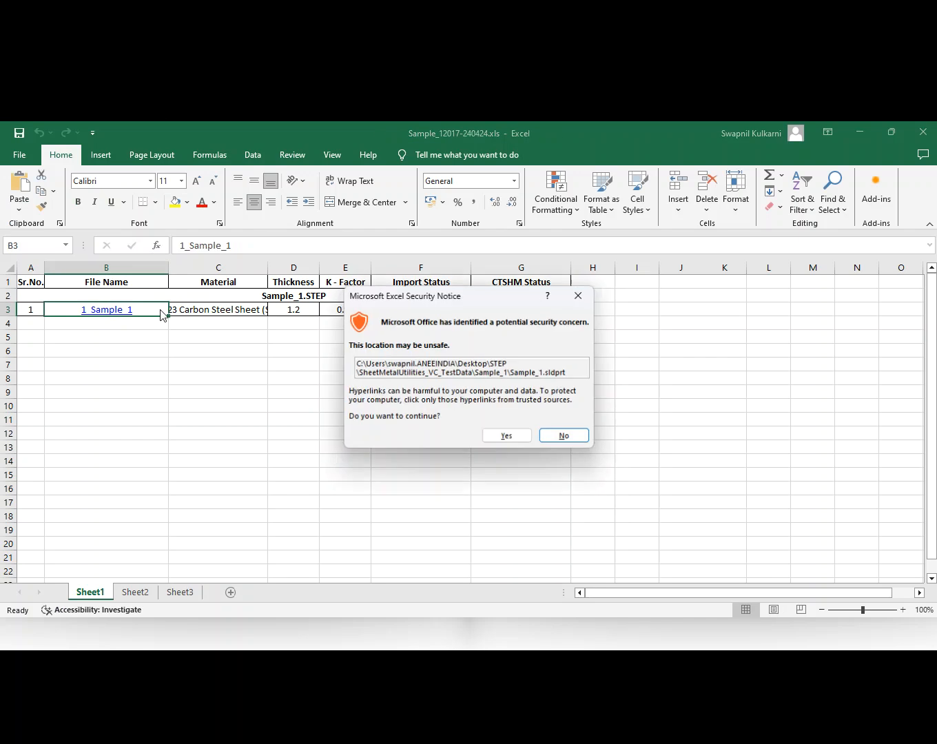
left_click(506, 435)
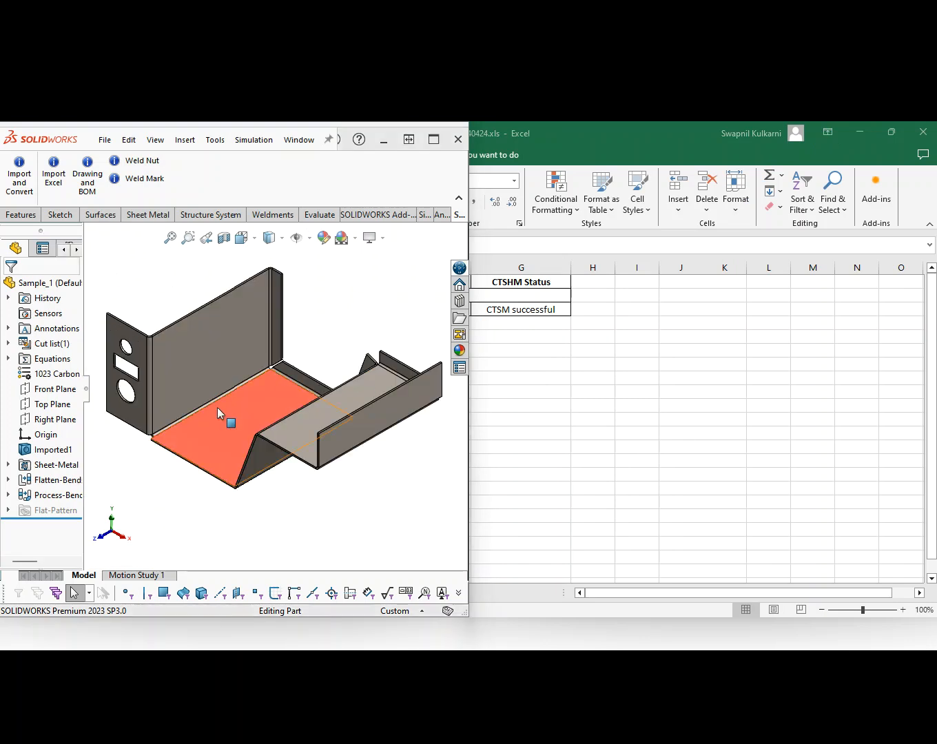
left_click(44, 454)
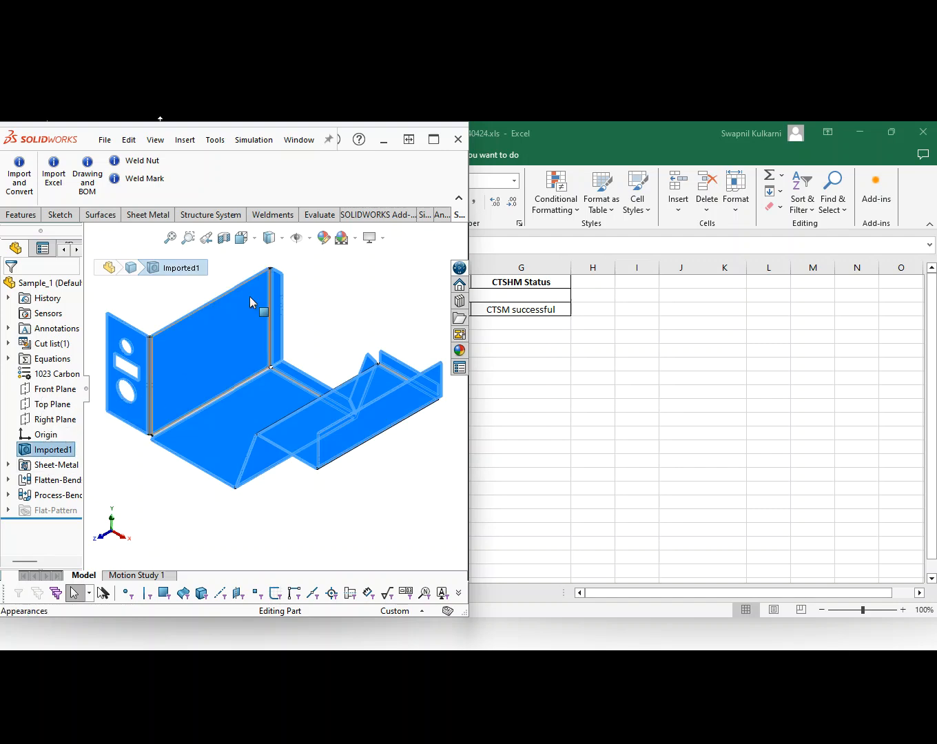
left_click(320, 268)
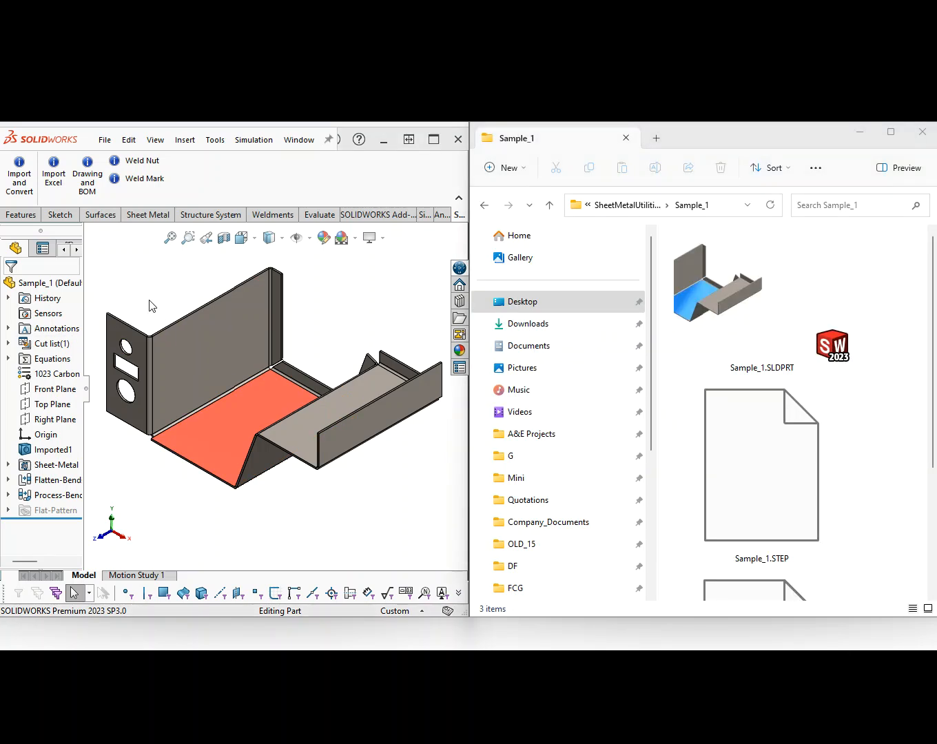
Step: Generate the drawing and BOM for Sample_1.sldprt with a bend table, FarthestEndEdge, BendLineDistance, fixed face dimensions and the default templates
left_click(87, 194)
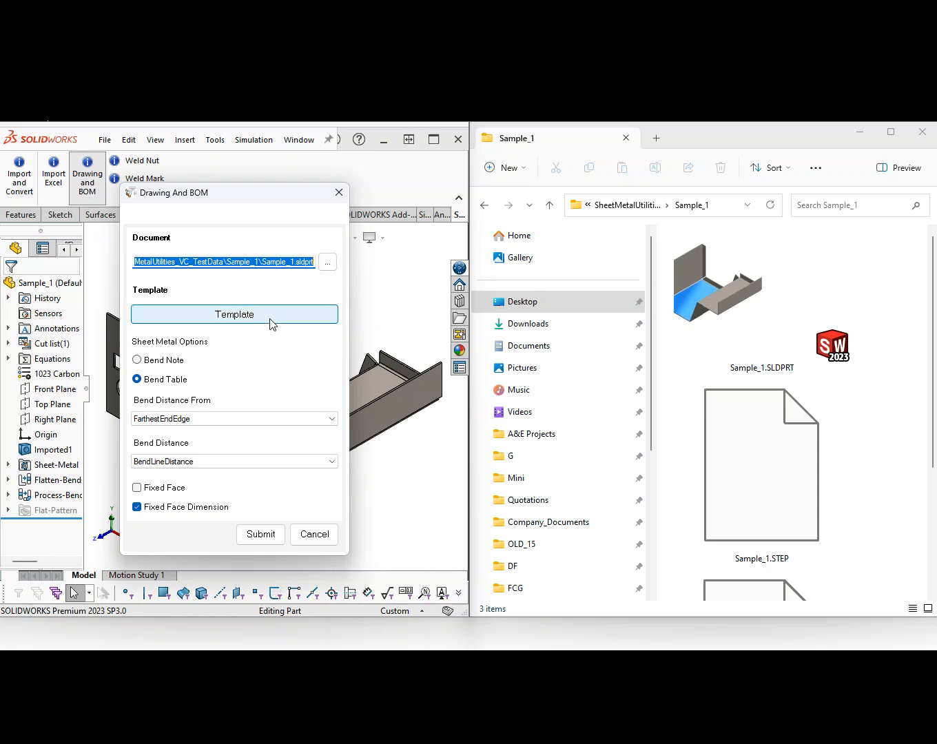
left_click(248, 322)
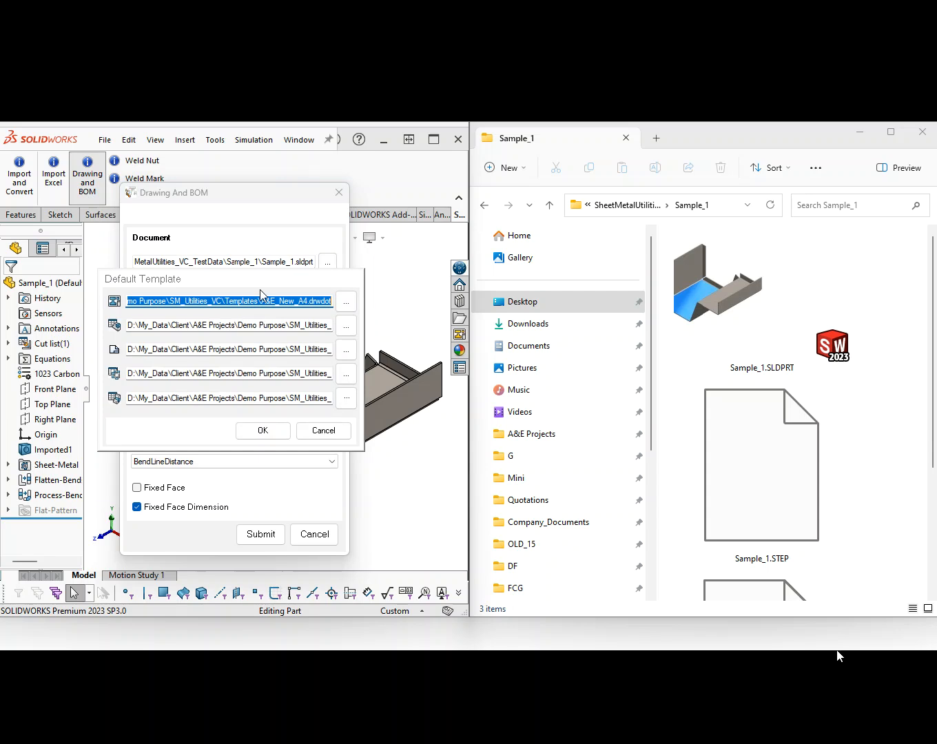
left_click(316, 432)
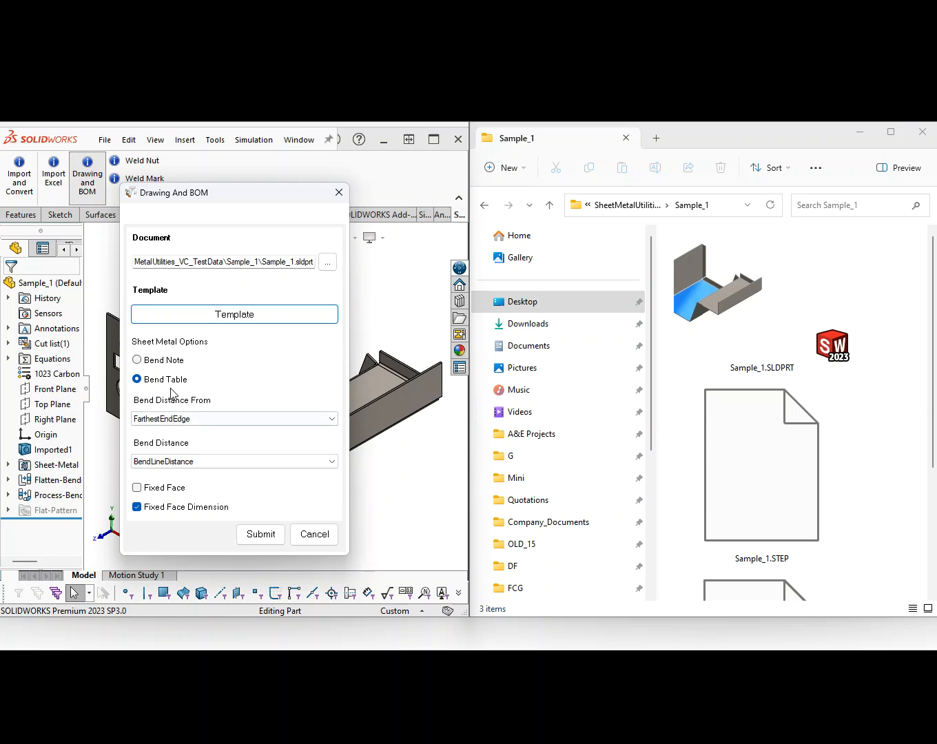
left_click(273, 545)
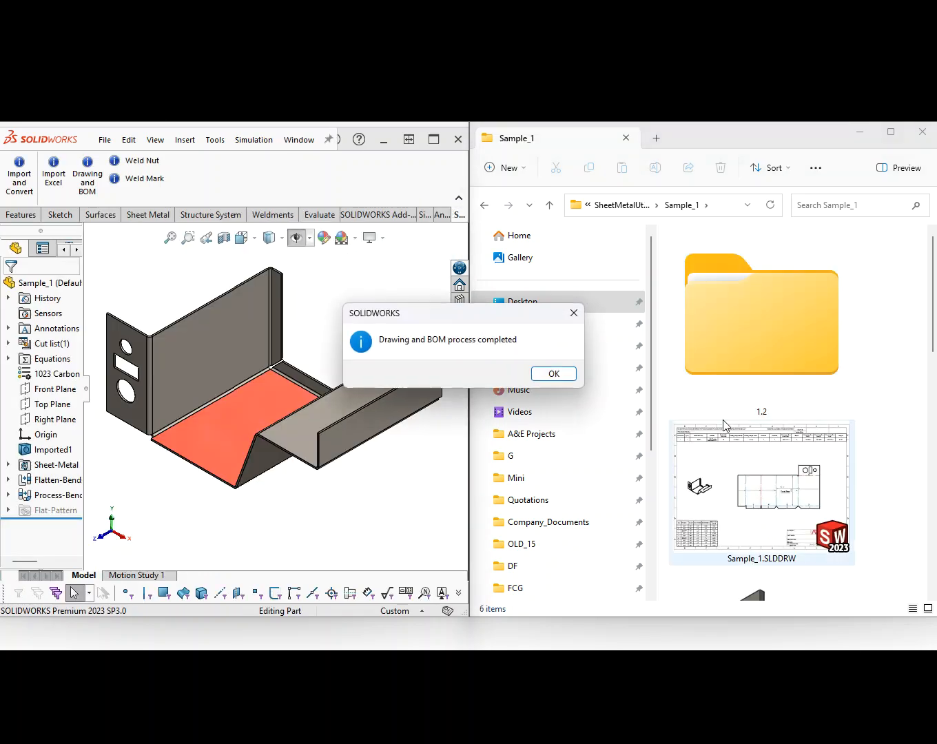
left_click(553, 374)
Step: Open the generated Sample_1.SLDDRW drawing in a maximized SOLIDWORKS window with the whole sheet in view
mouse_move(761, 486)
left_mouse_down()
mouse_move(503, 332)
mouse_move(349, 197)
left_mouse_up()
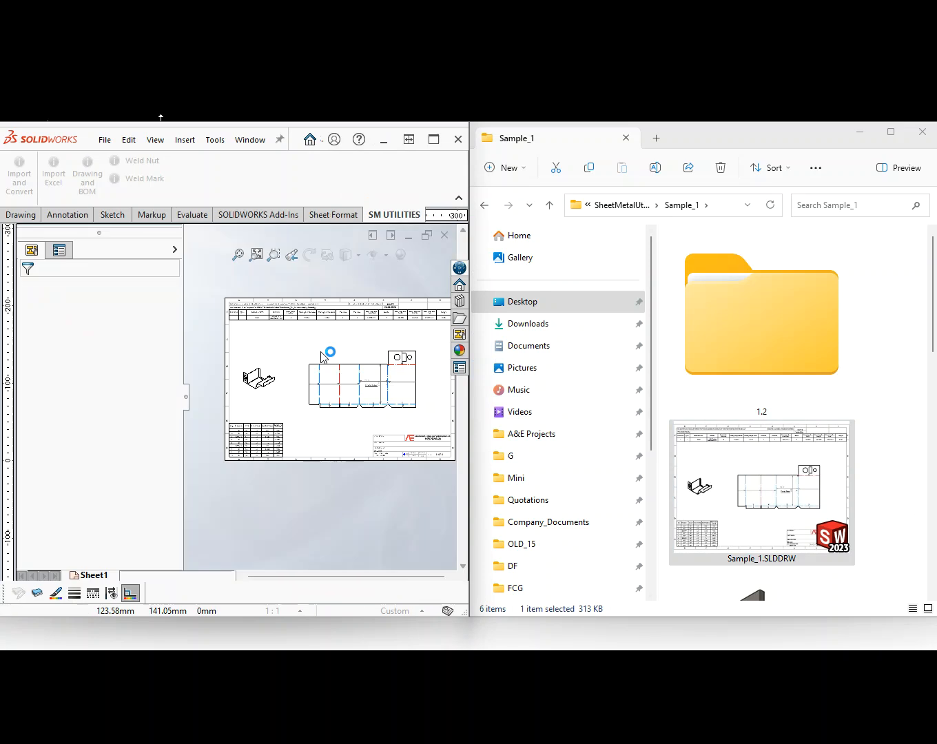
left_click(434, 139)
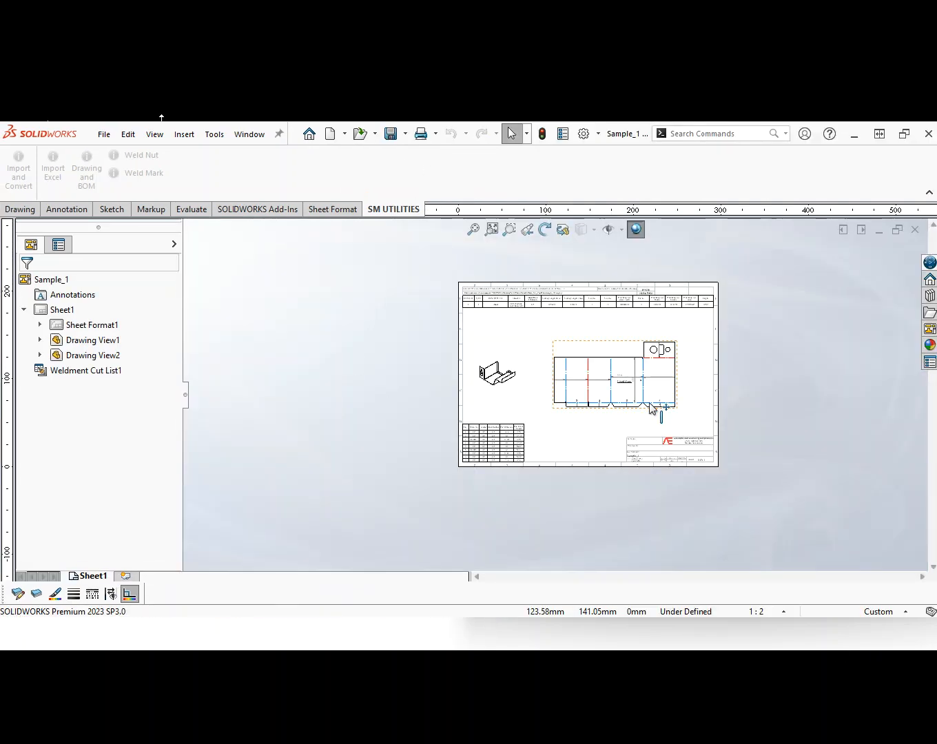
left_click(491, 228)
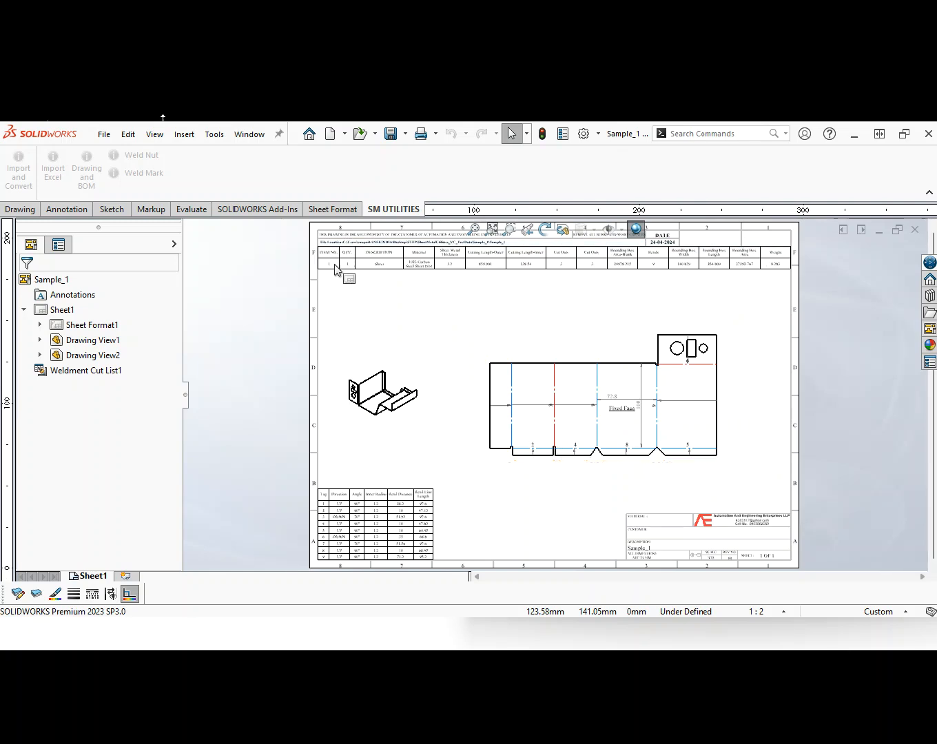
Step: Reposition the bend distance dimensions tagged 1, 3 and 6 in the flat-pattern view for clearer spacing
scroll(646, 430, "down", 5)
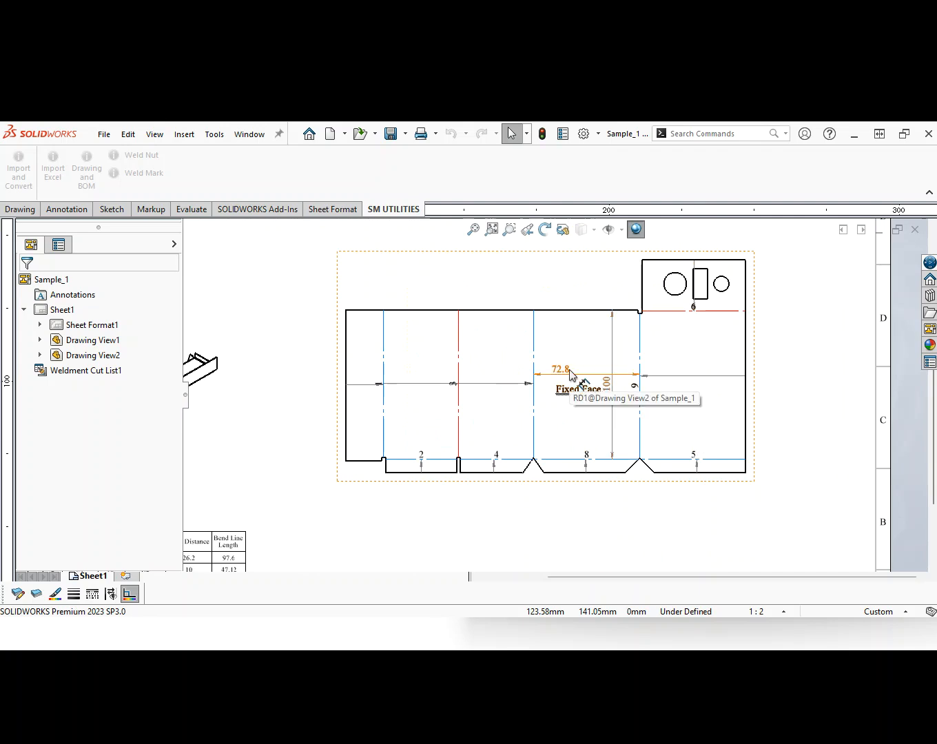
left_click(365, 394)
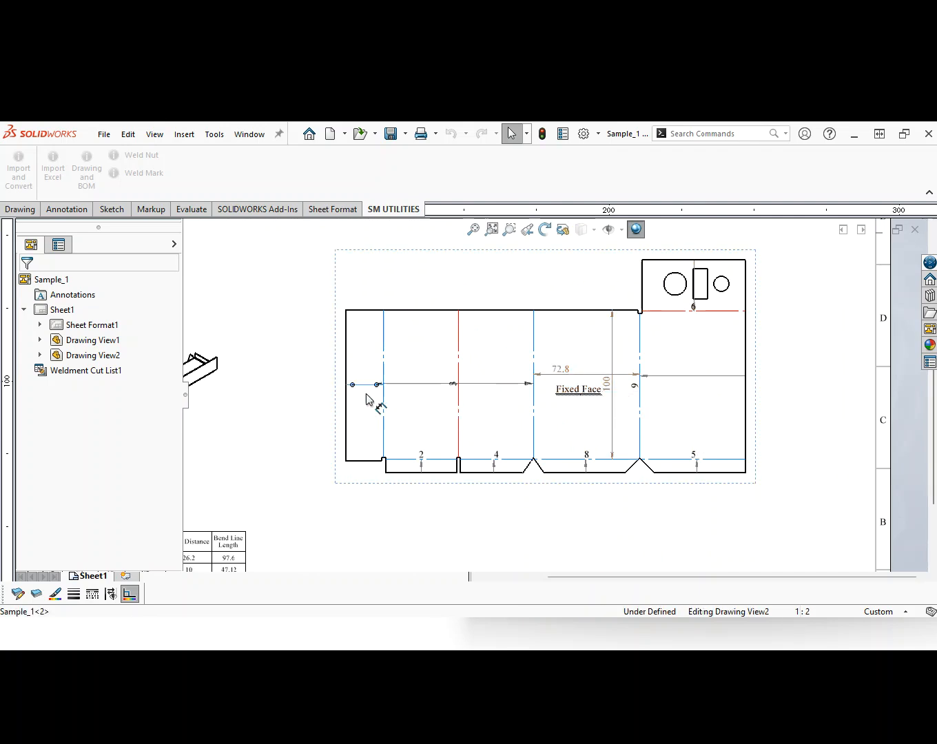
left_click(372, 403)
left_click(404, 403)
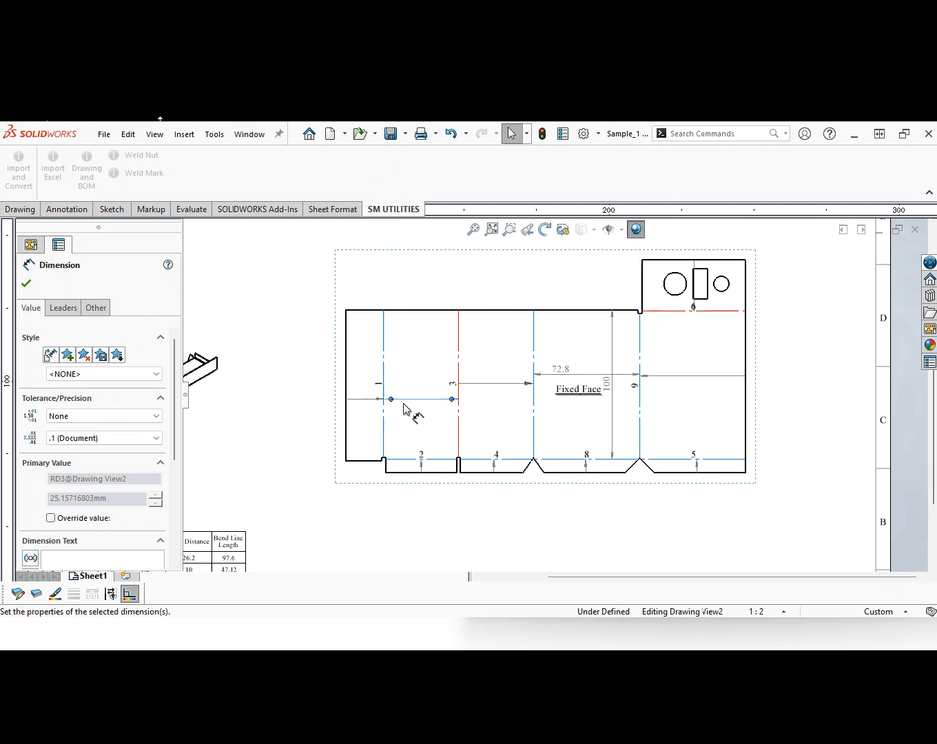
left_click(681, 312)
left_click_drag(694, 272, 711, 277)
left_click(704, 276)
left_click(700, 418)
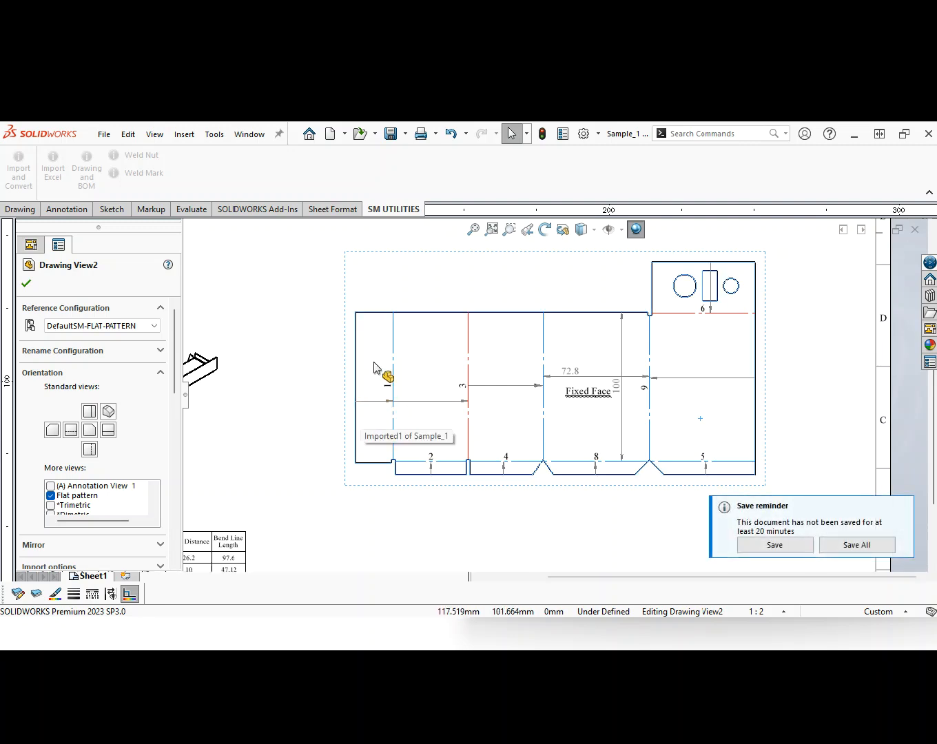
left_click(473, 230)
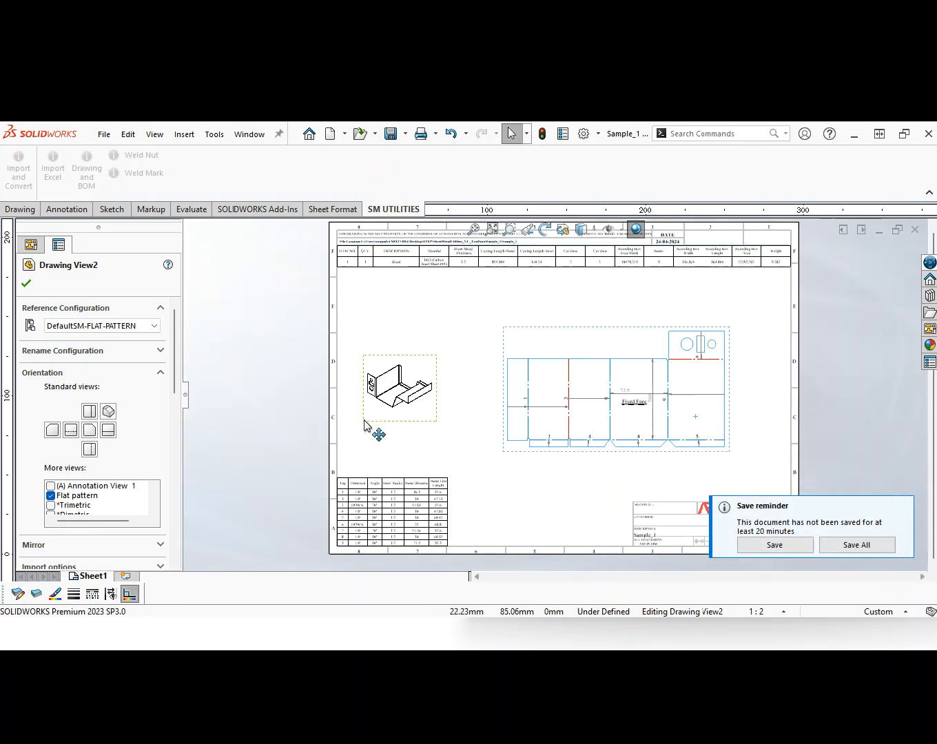
Step: Examine the BOM table along the drawing sheet from the item number column to the weight column
left_click(446, 429)
scroll(348, 254, "down", 8)
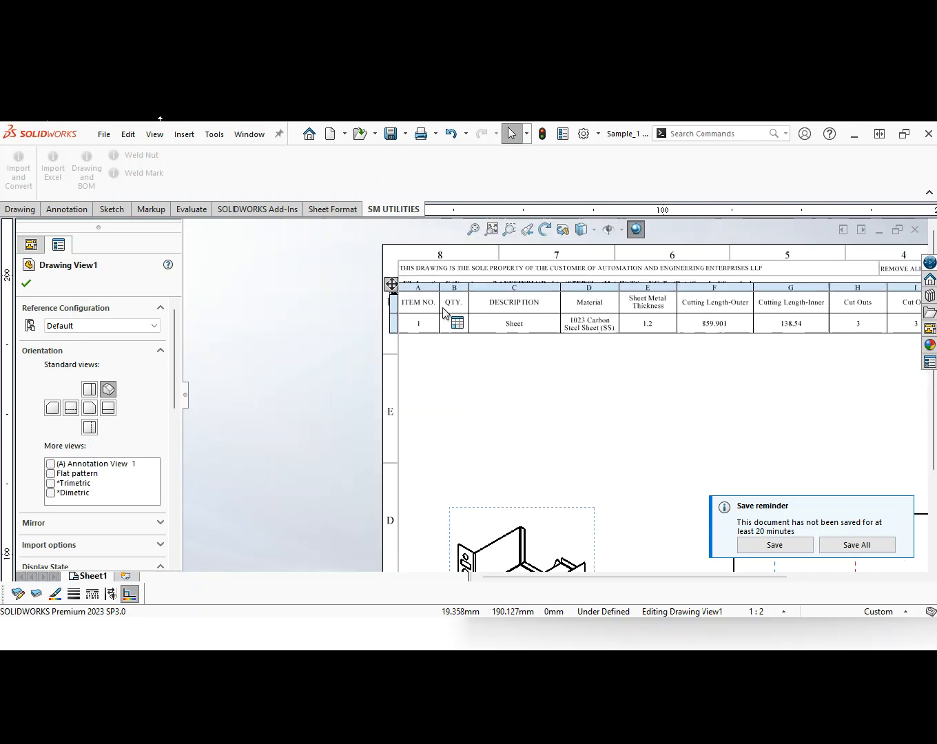
middle_click_drag(590, 416, 426, 418)
middle_click_drag(701, 418, 578, 415)
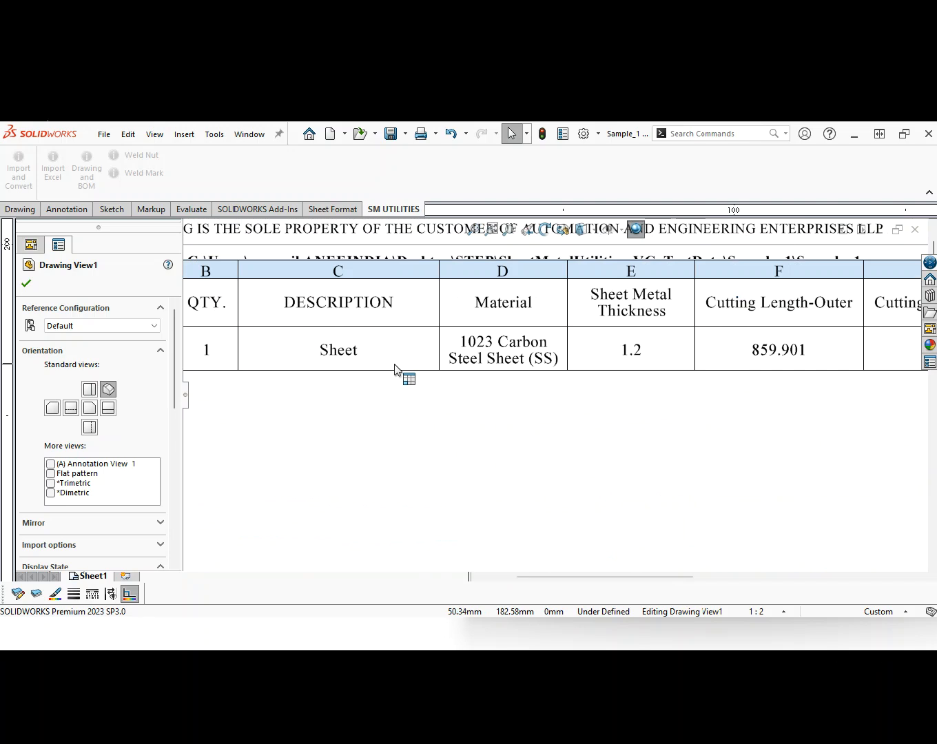
middle_click_drag(698, 372, 443, 385)
middle_click_drag(726, 409, 259, 415)
middle_click_drag(516, 410, 383, 398)
middle_click_drag(567, 409, 327, 405)
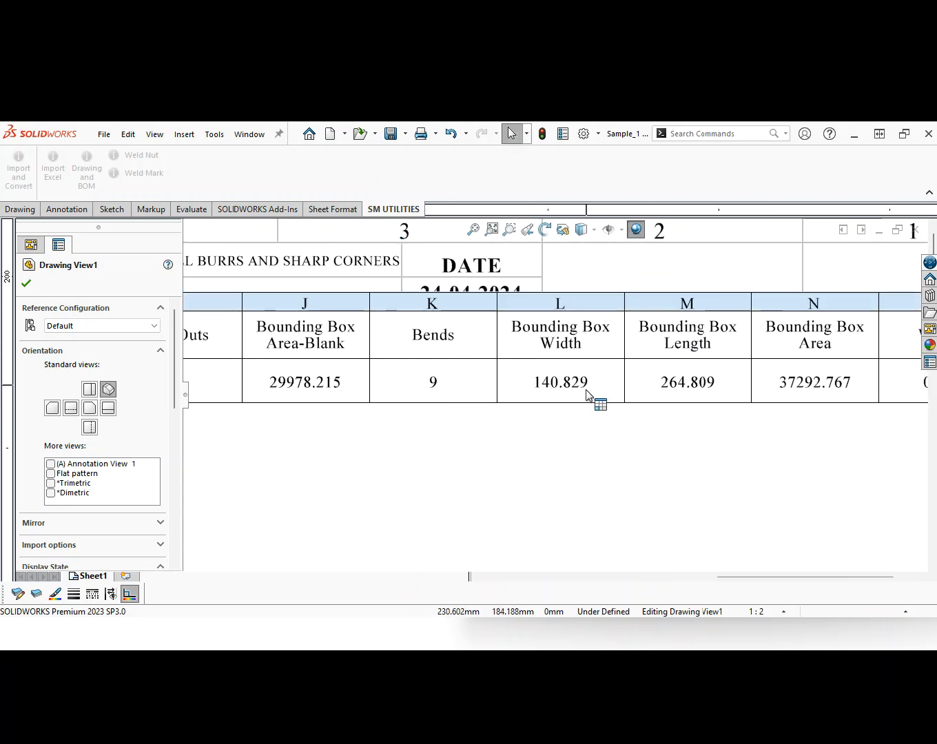
middle_click_drag(699, 440, 517, 429)
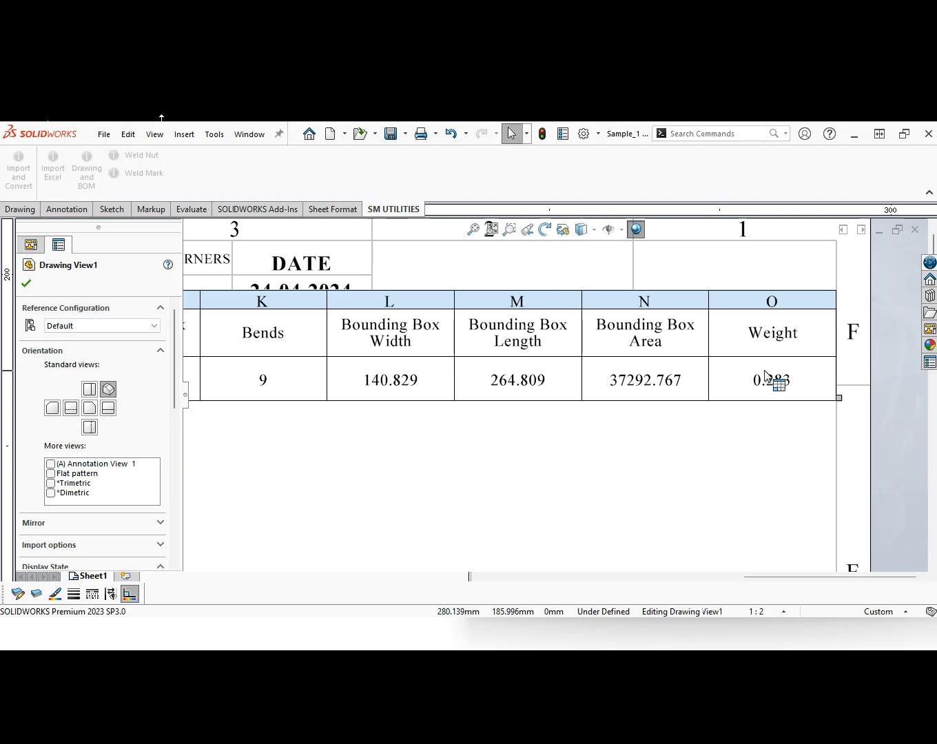
left_click(472, 229)
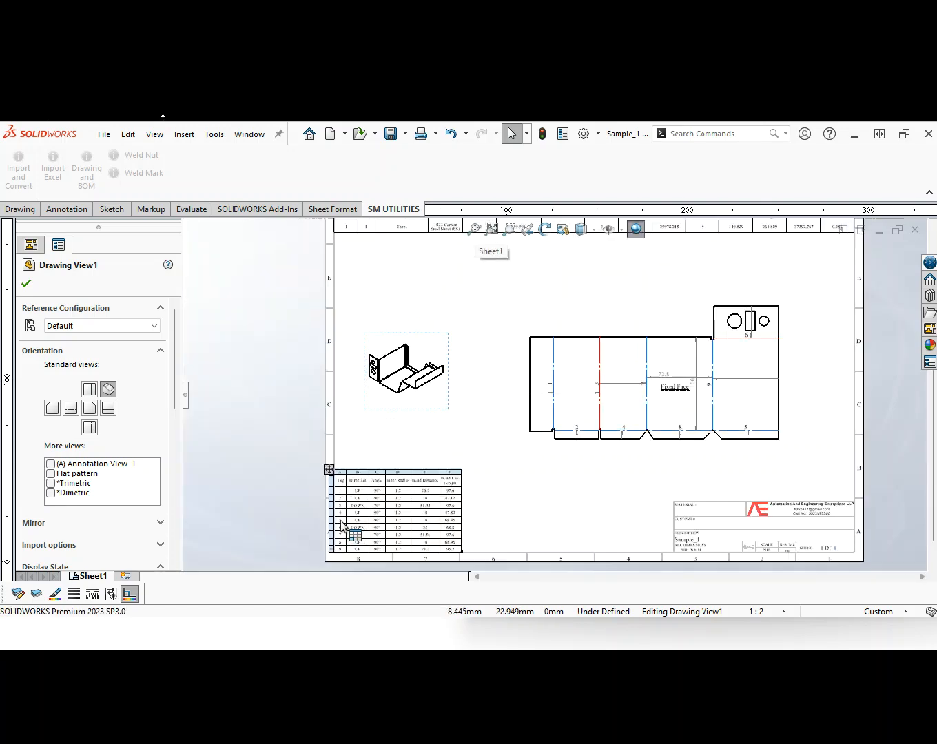
Step: Examine the bend table on the drawing sheet, then return to viewing the whole sheet
scroll(345, 524, "down", 4)
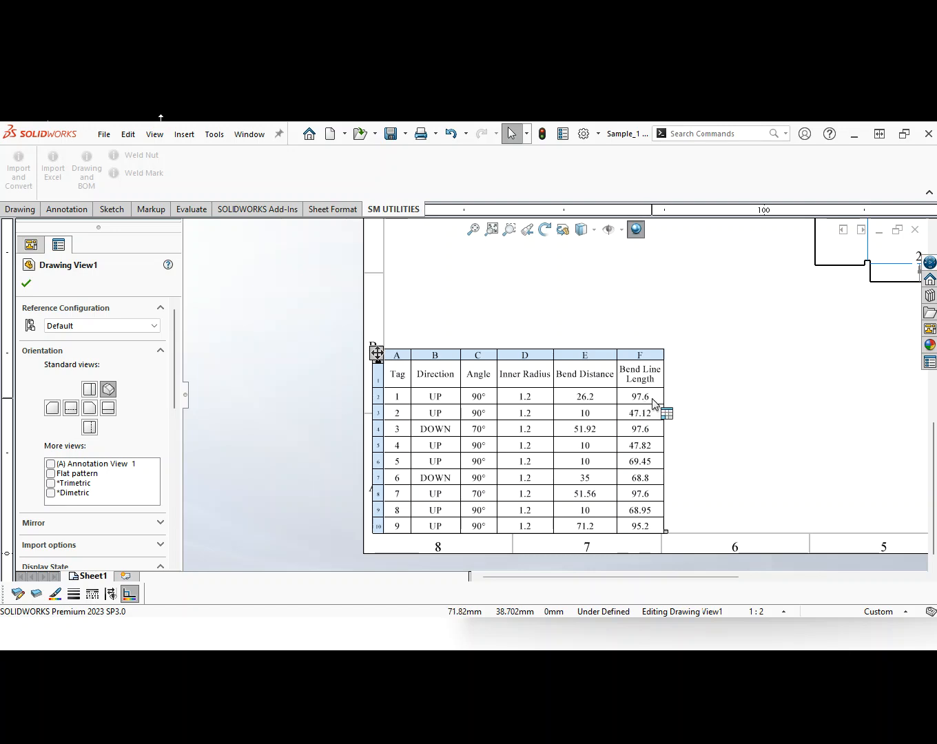
scroll(621, 400, "down", 2)
middle_click_drag(592, 402, 549, 377)
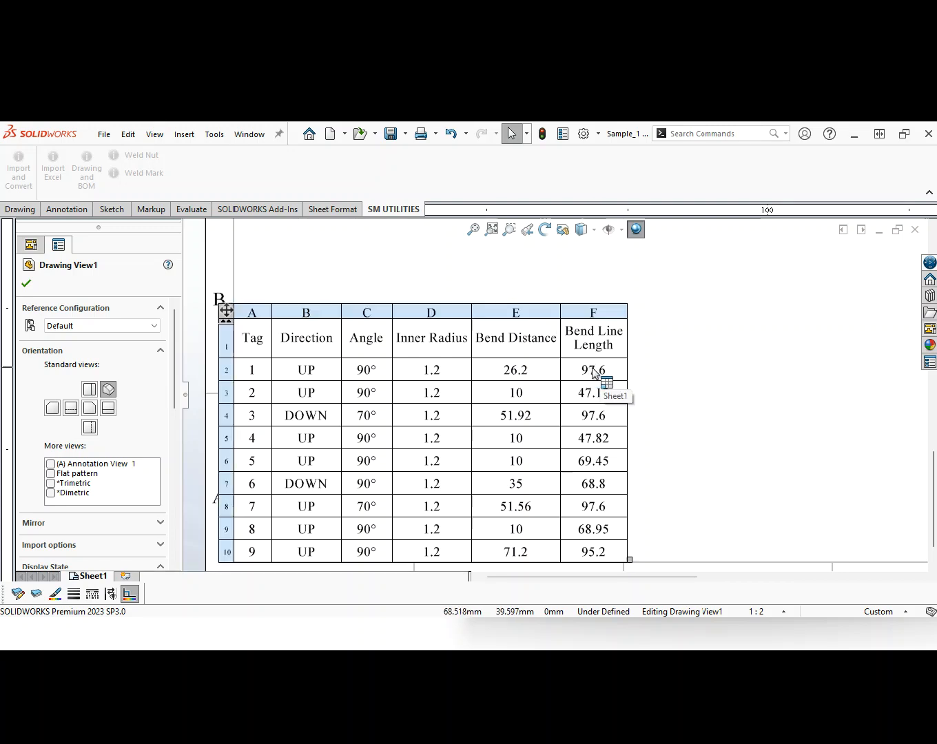
left_click(475, 231)
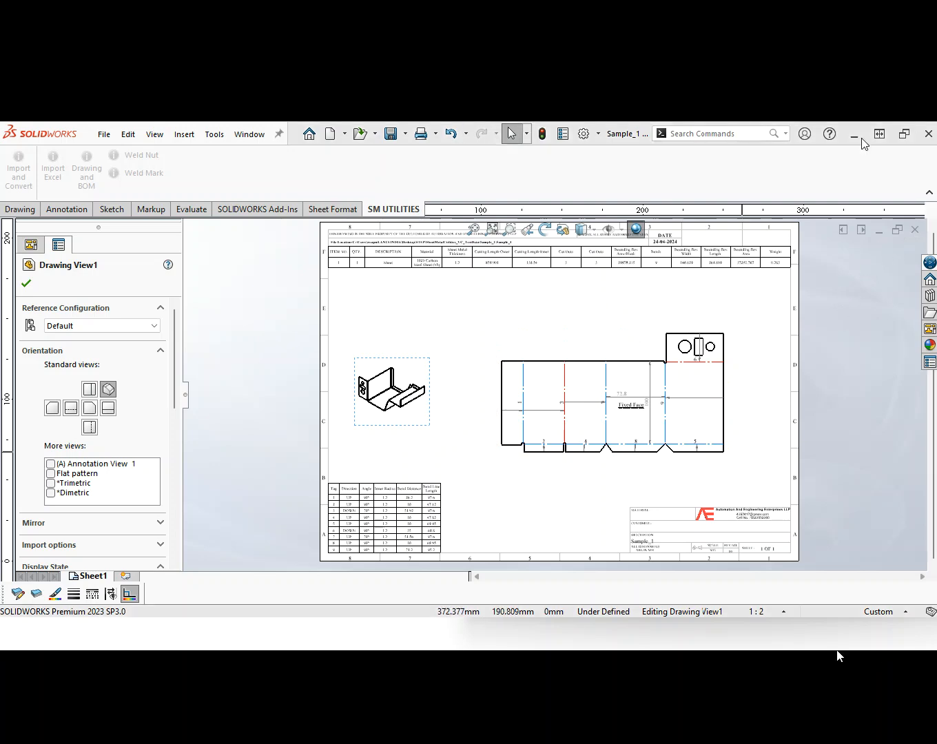
Step: Switch to a maximized File Explorer and open the 1023 Carbon Steel Sheet (SS) folder inside the 1.2 output folder
left_click(904, 135)
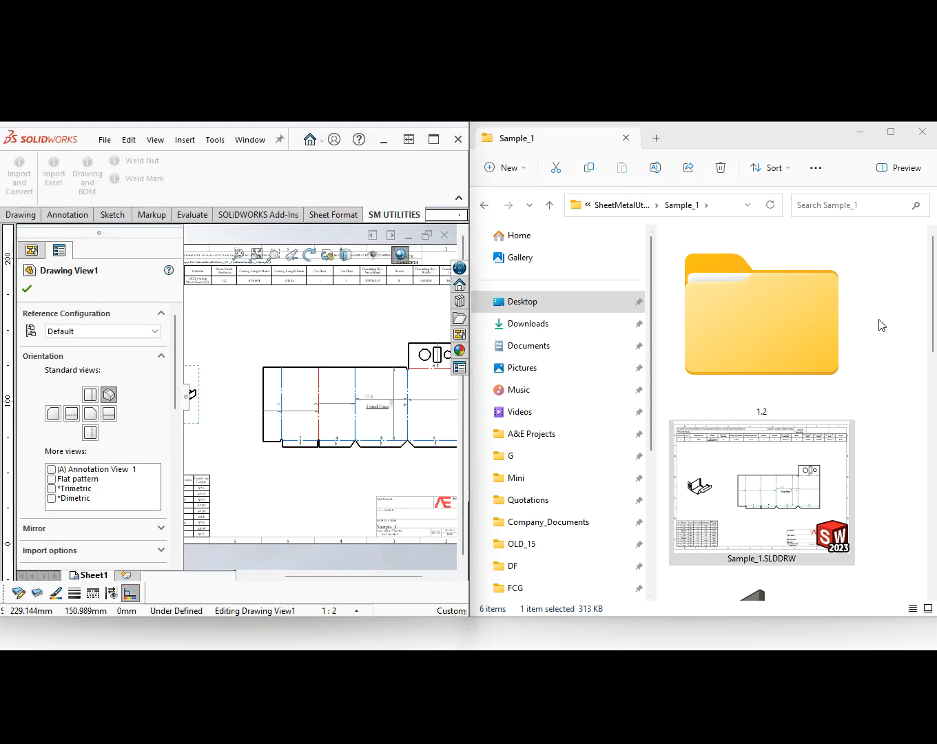
left_click(890, 134)
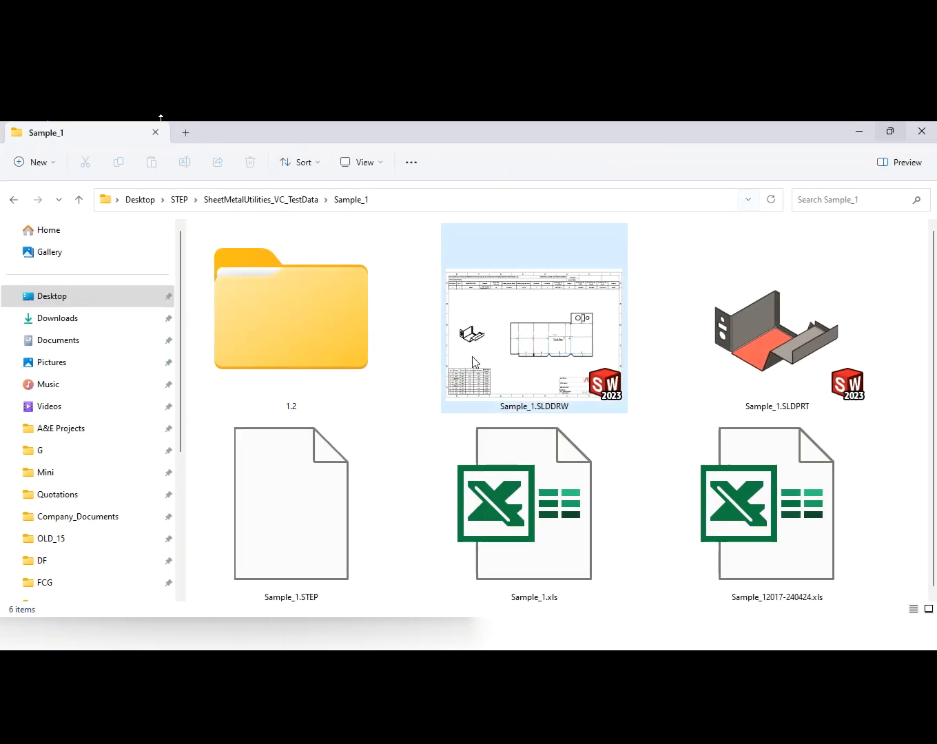
left_click(480, 356)
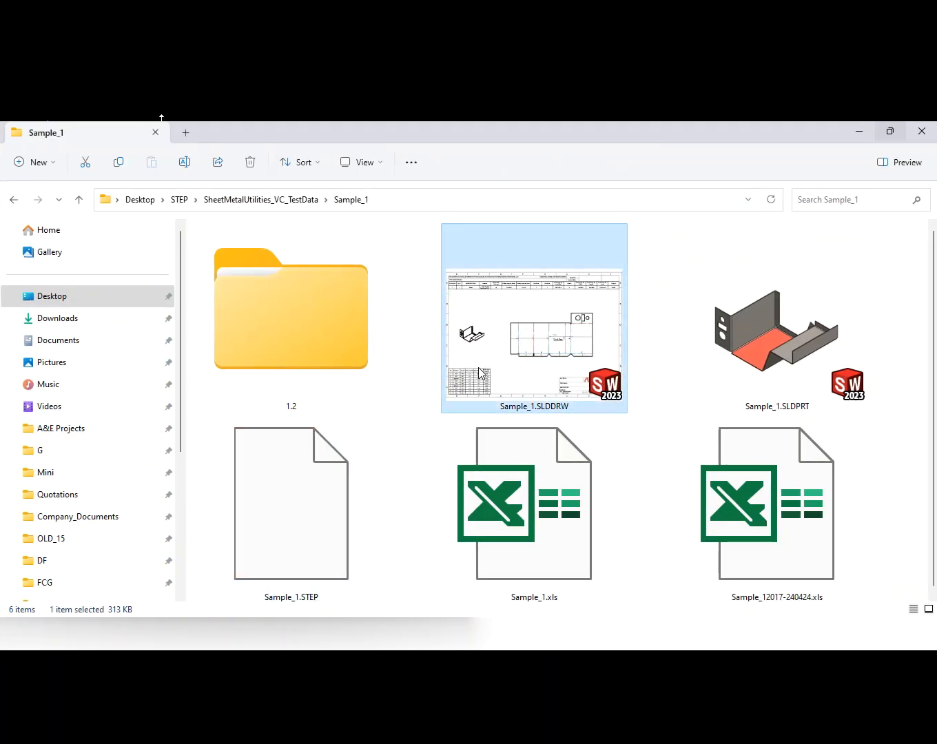
left_click(491, 547)
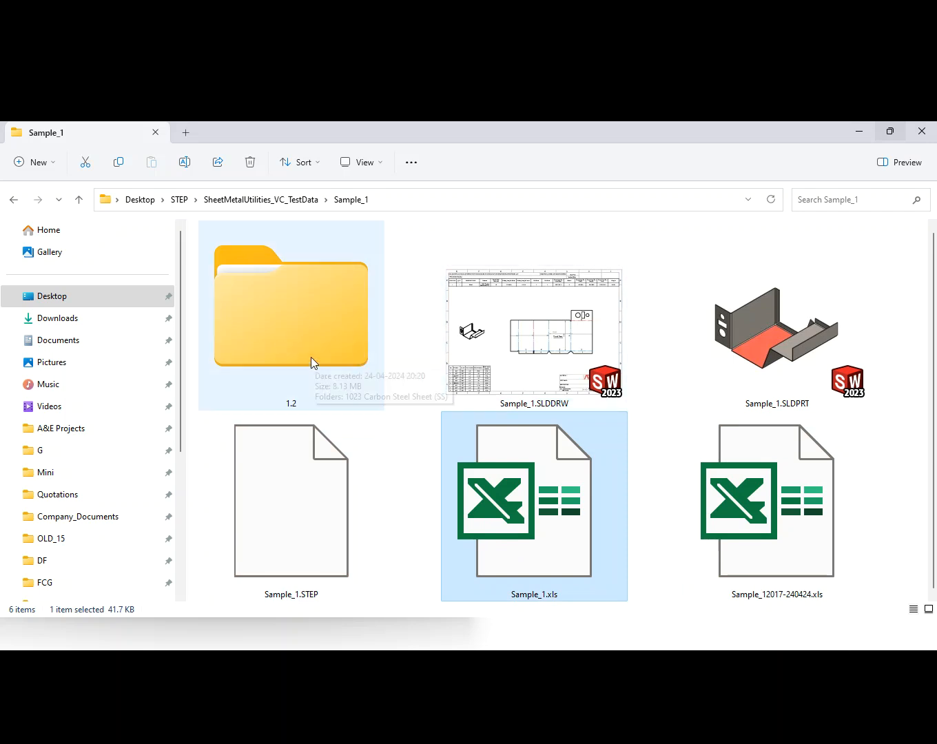
double_click(310, 358)
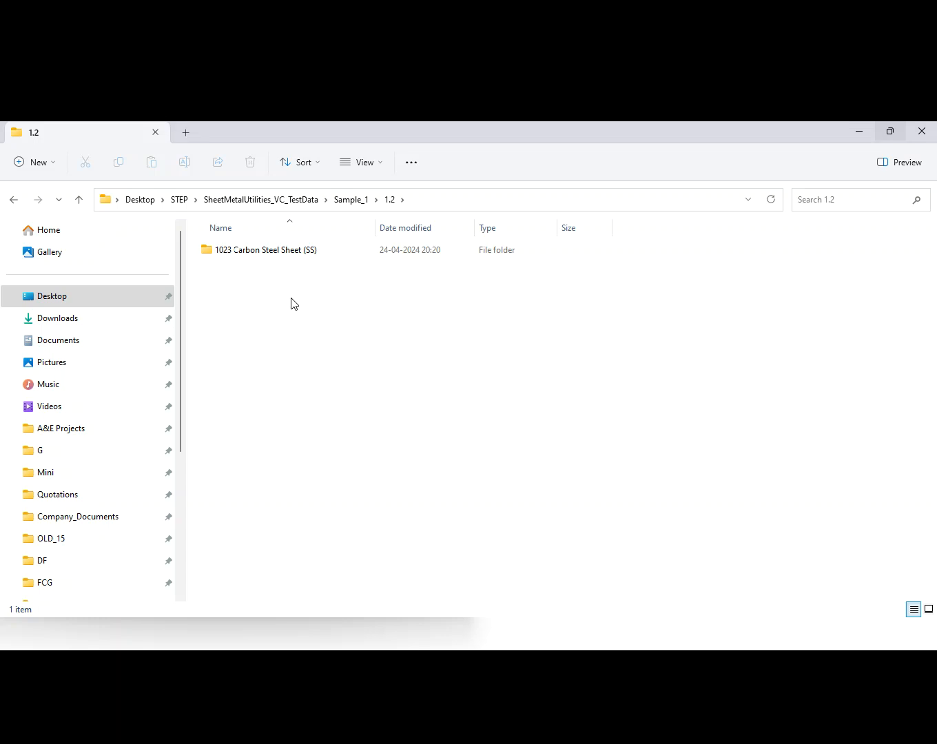
left_click(268, 255)
double_click(268, 255)
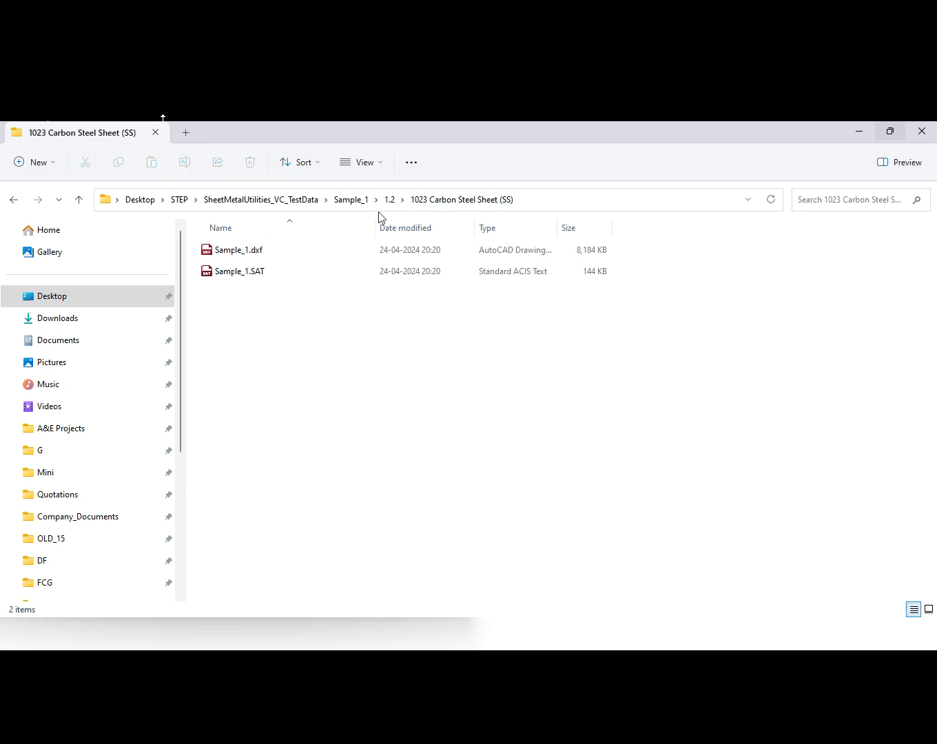
Step: Open Sample_1.dxf in AutoCAD and examine the whole exported drawing with its flat pattern and tables
double_click(235, 256)
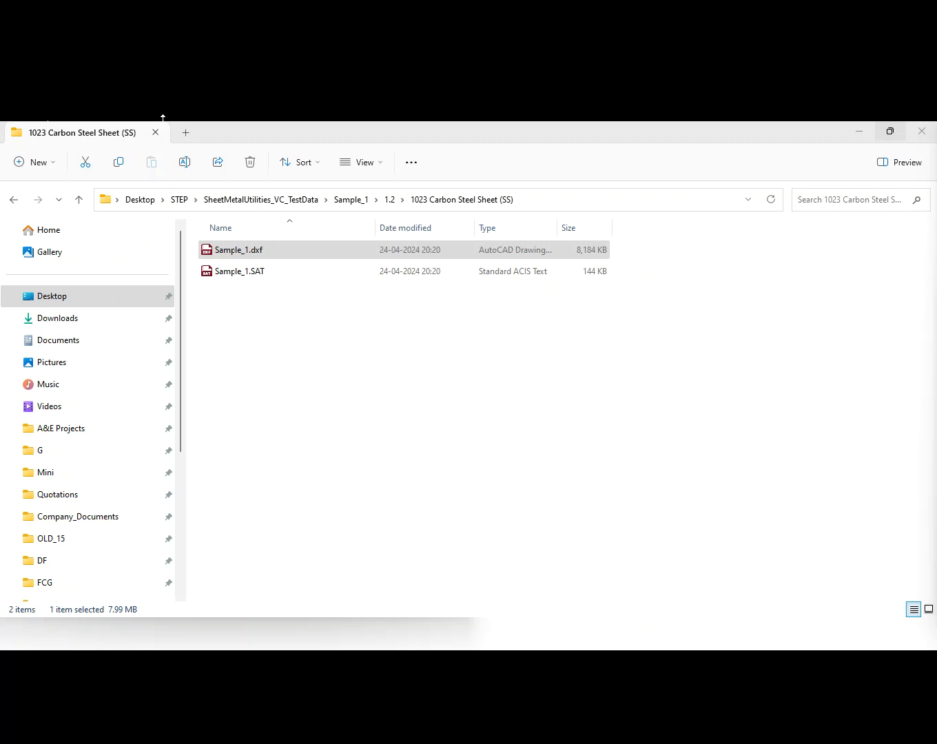
left_click_drag(936, 133, 432, 169)
double_click(432, 168)
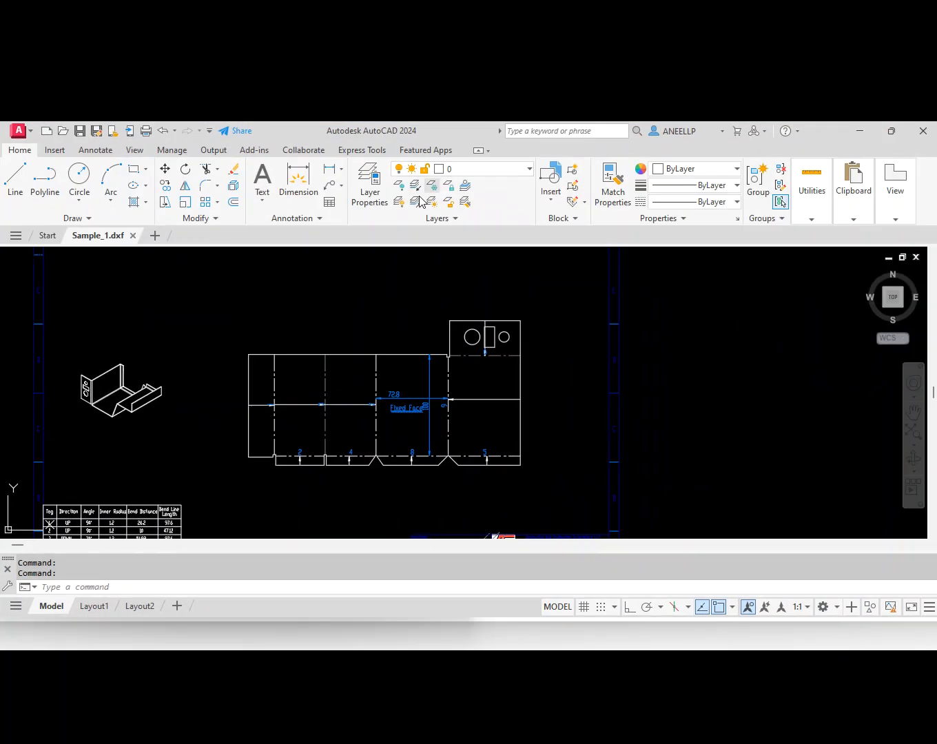
scroll(417, 414, "down", 2)
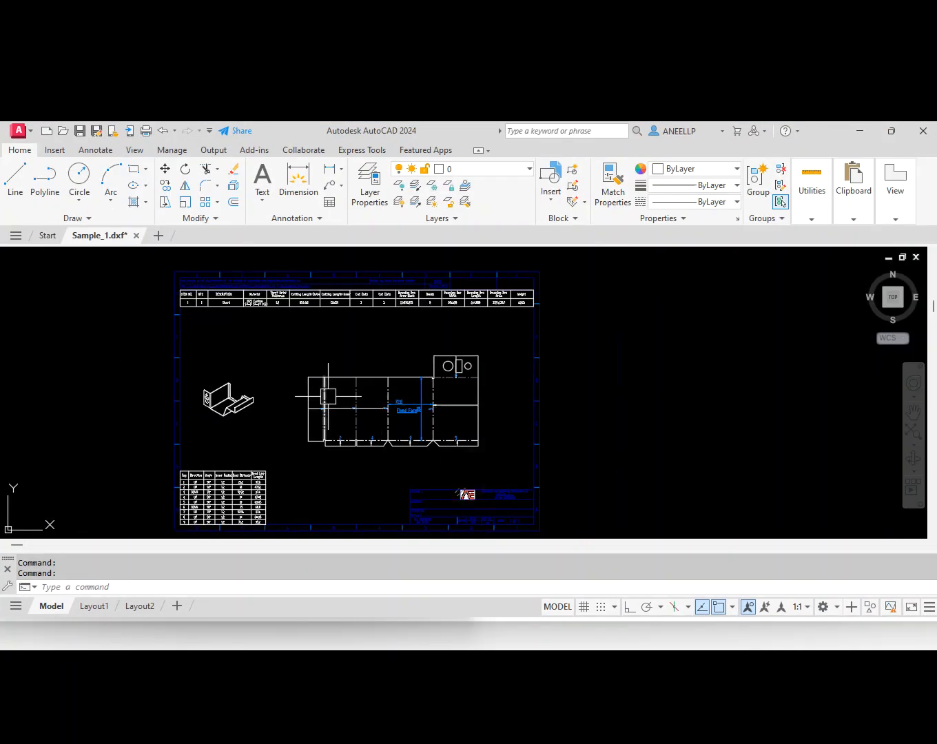
middle_click_drag(323, 391, 341, 366)
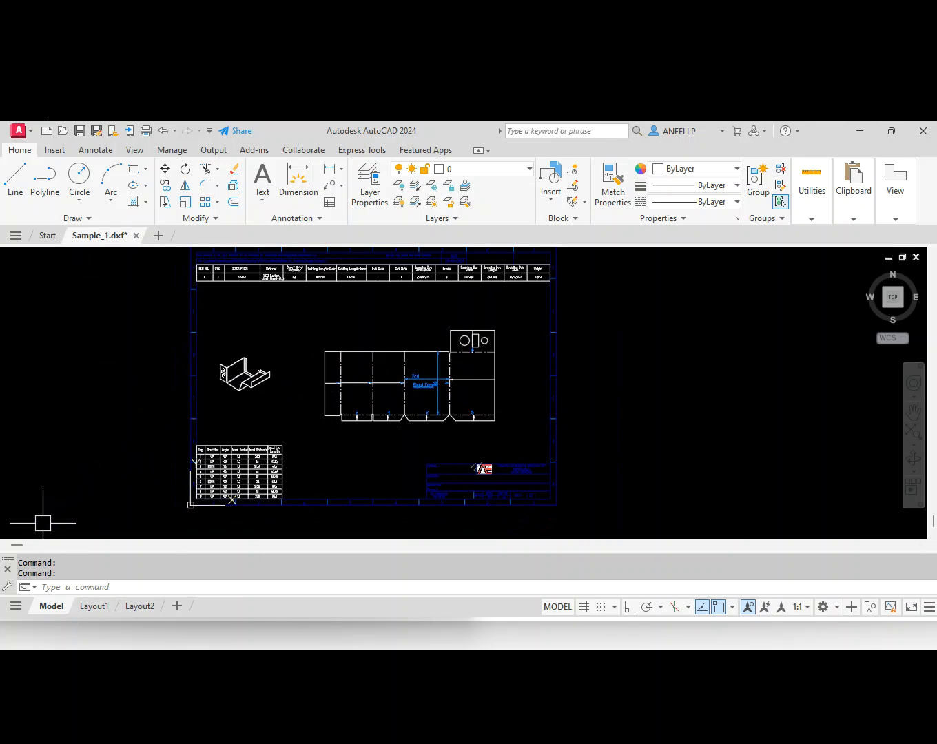
Step: View Layout1 of the DXF, return to model space and close the file without saving changes
mouse_move(109, 613)
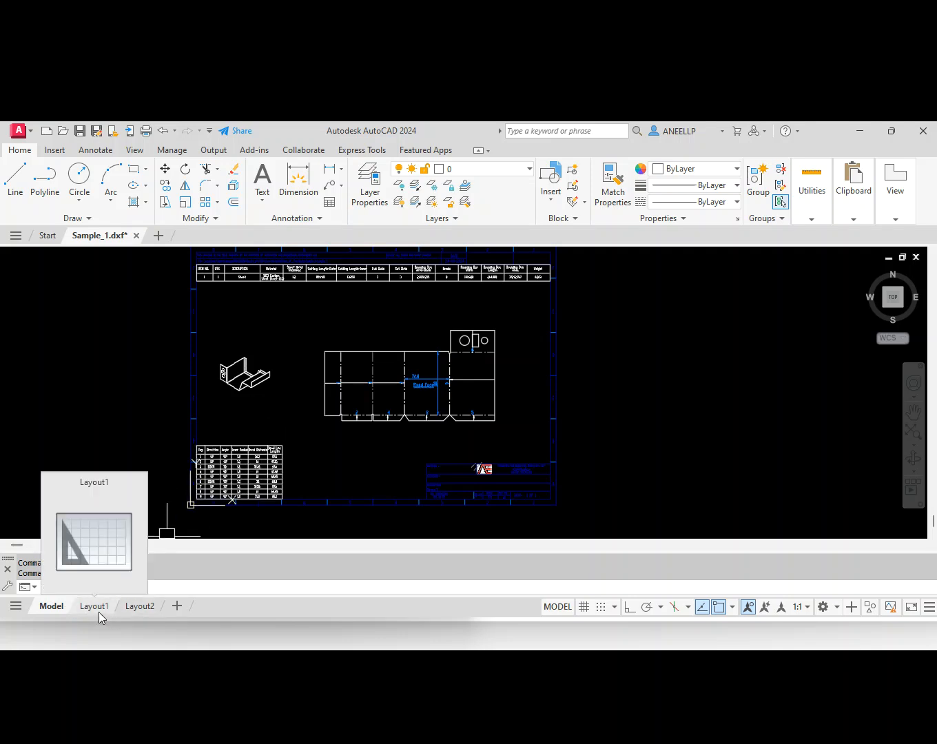
left_click(101, 614)
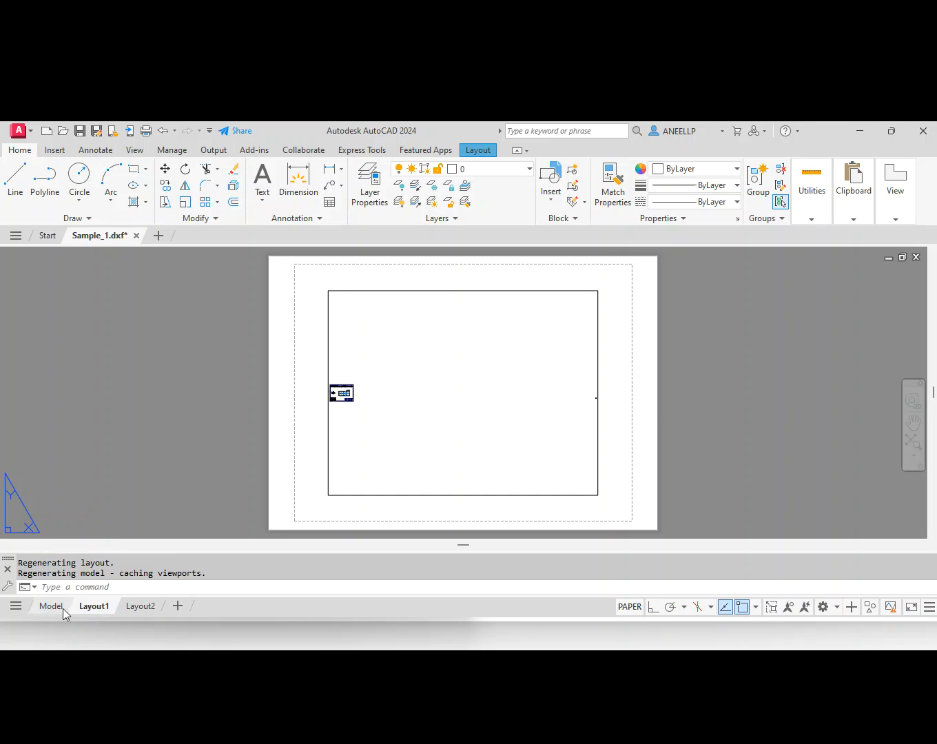
left_click(64, 610)
scroll(343, 382, "up", 2)
scroll(539, 363, "down", 2)
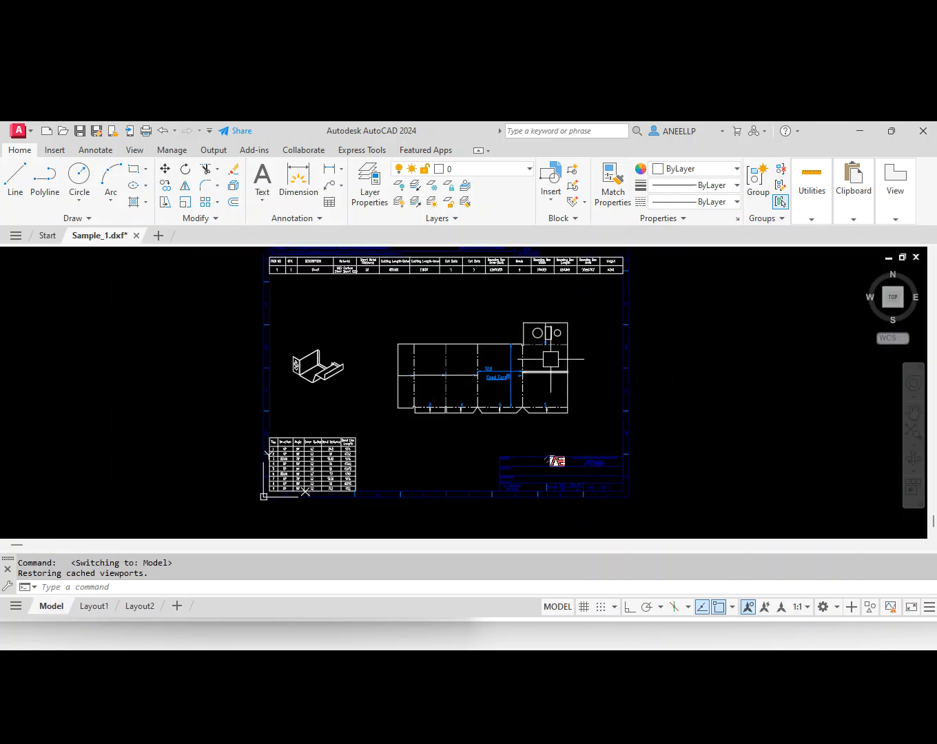
left_click(136, 235)
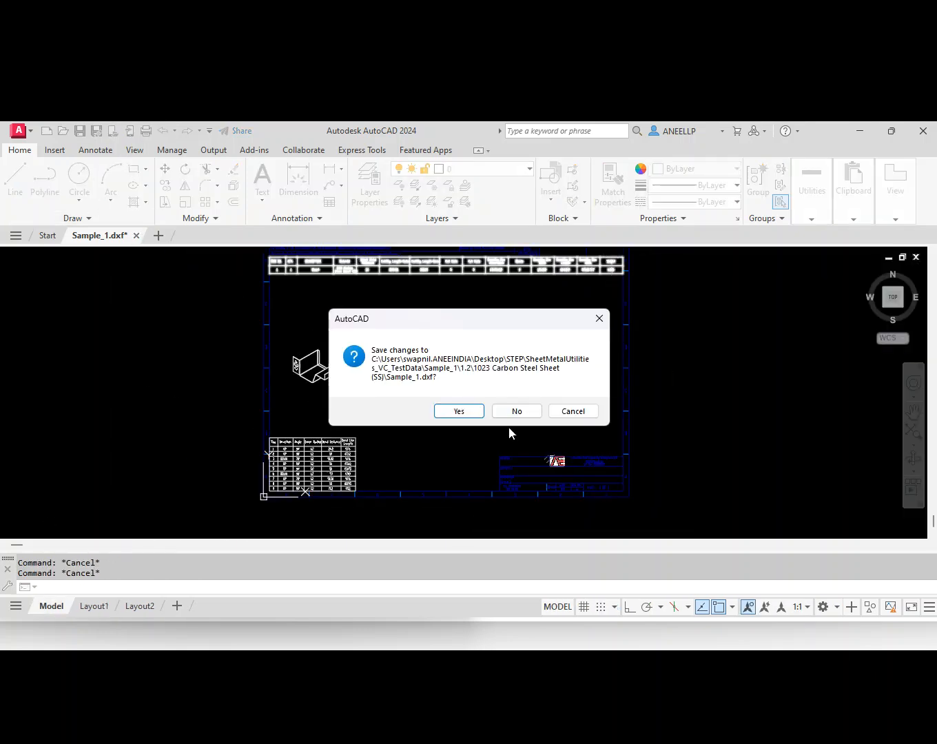
left_click(514, 409)
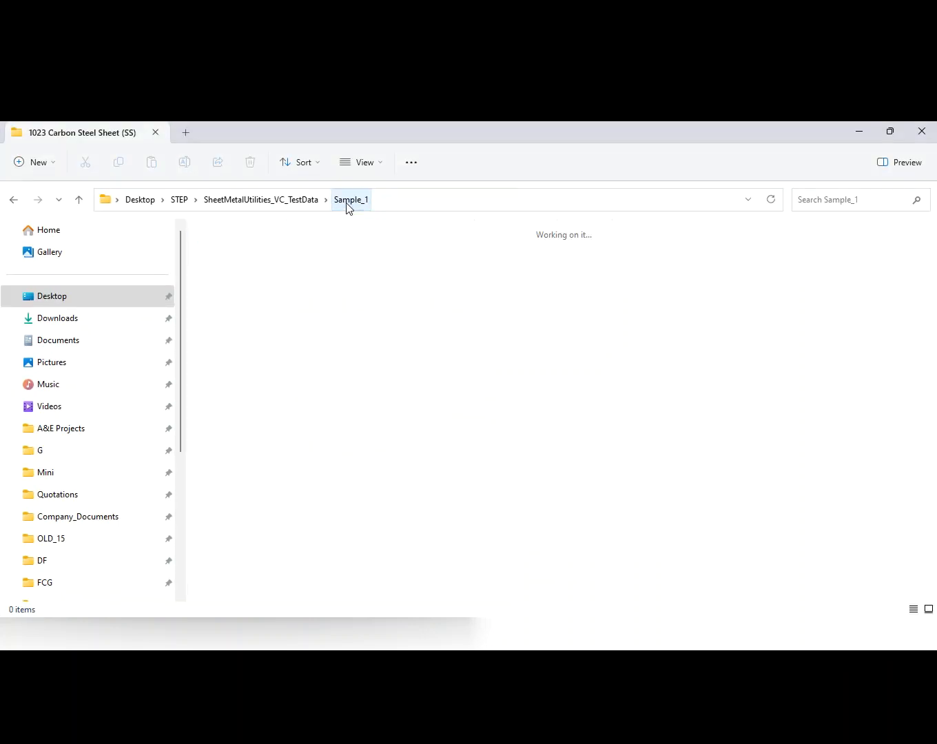
Step: Open Sample_1.xls from the Sample_1 folder in Excel and examine the BOM columns on Sheet1
left_click(348, 208)
left_click(539, 510)
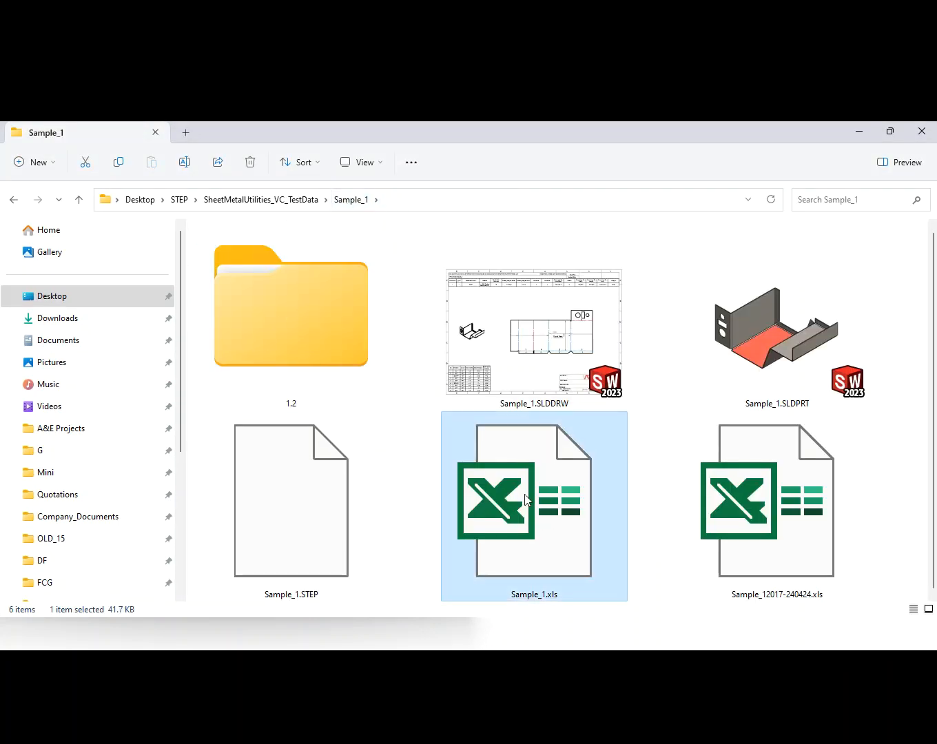
double_click(525, 499)
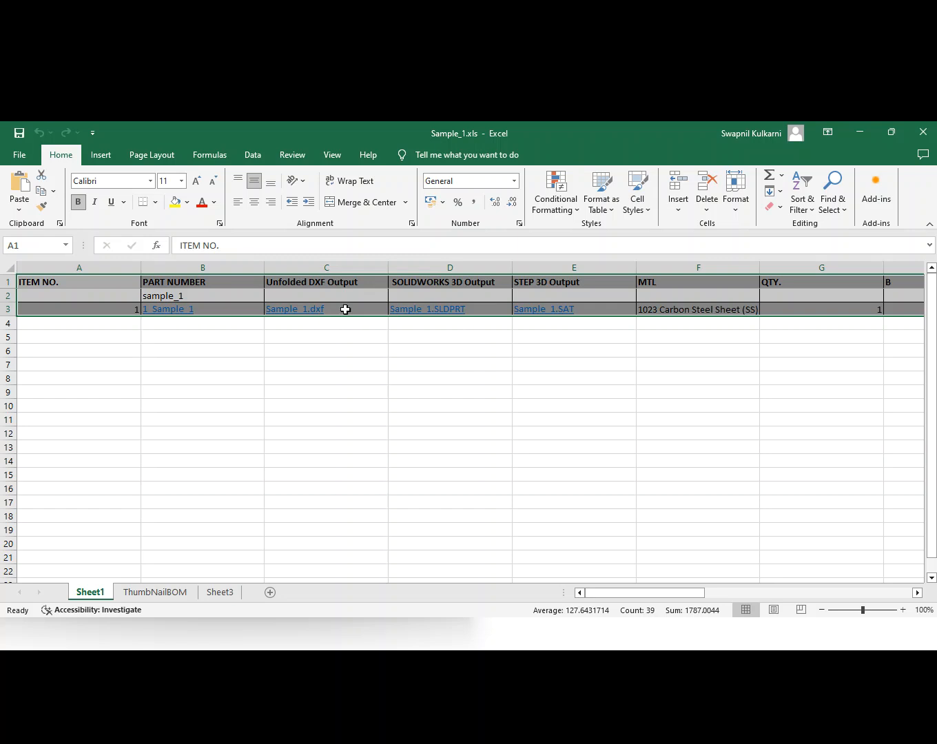
left_click_drag(606, 592, 679, 595)
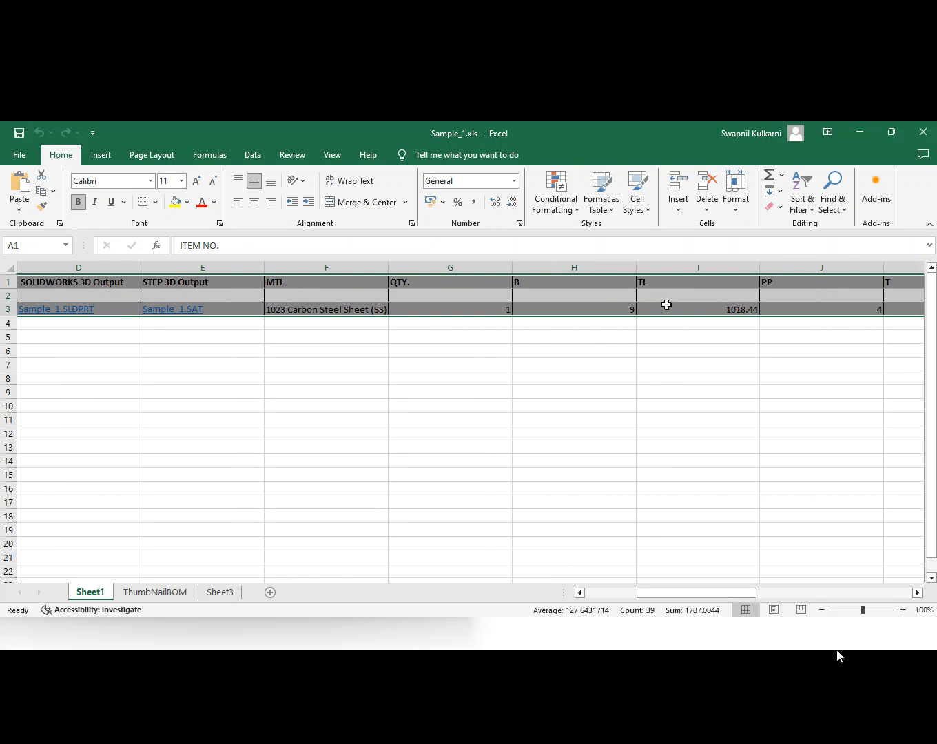
left_click_drag(706, 592, 585, 592)
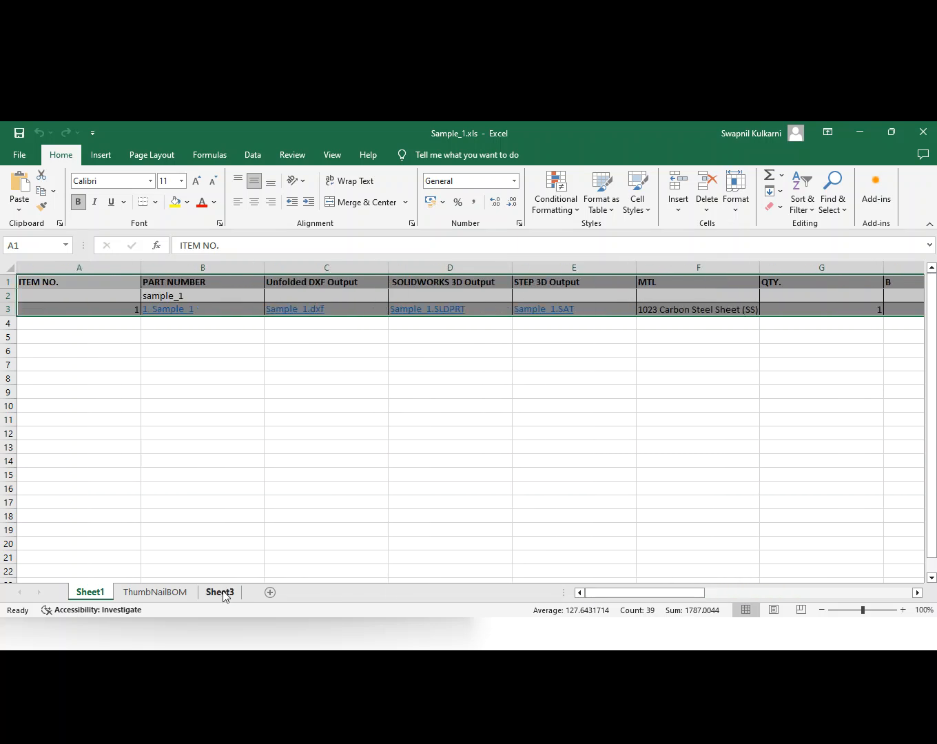
Step: Examine the isometric and flat pattern thumbnails for 1_Sample_1 on the ThumbNailBOM sheet
left_click(156, 593)
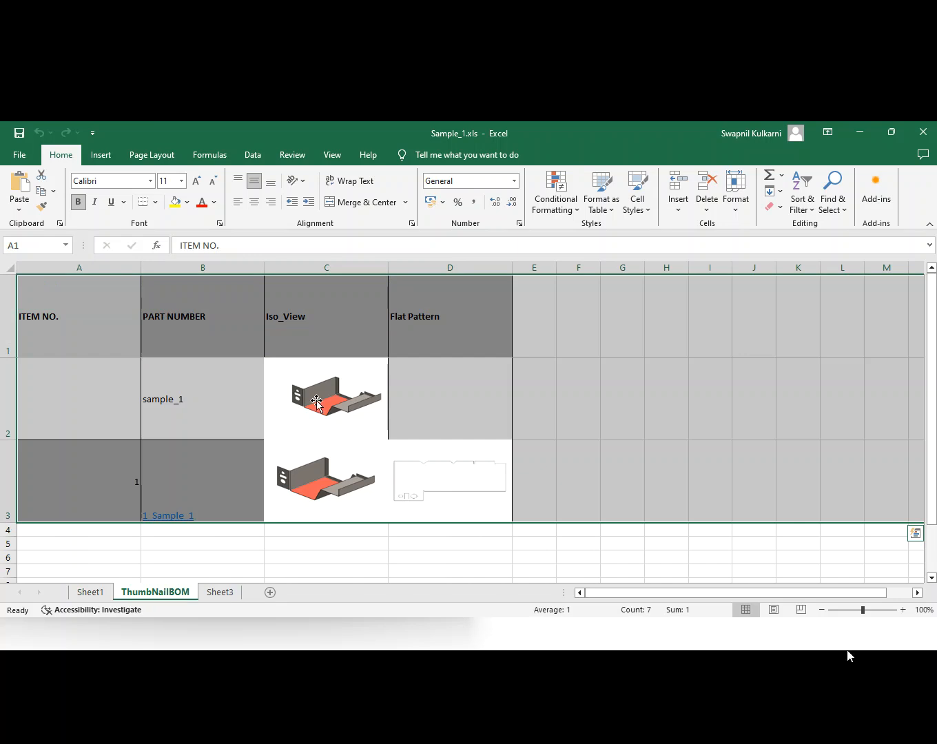
left_click(294, 495)
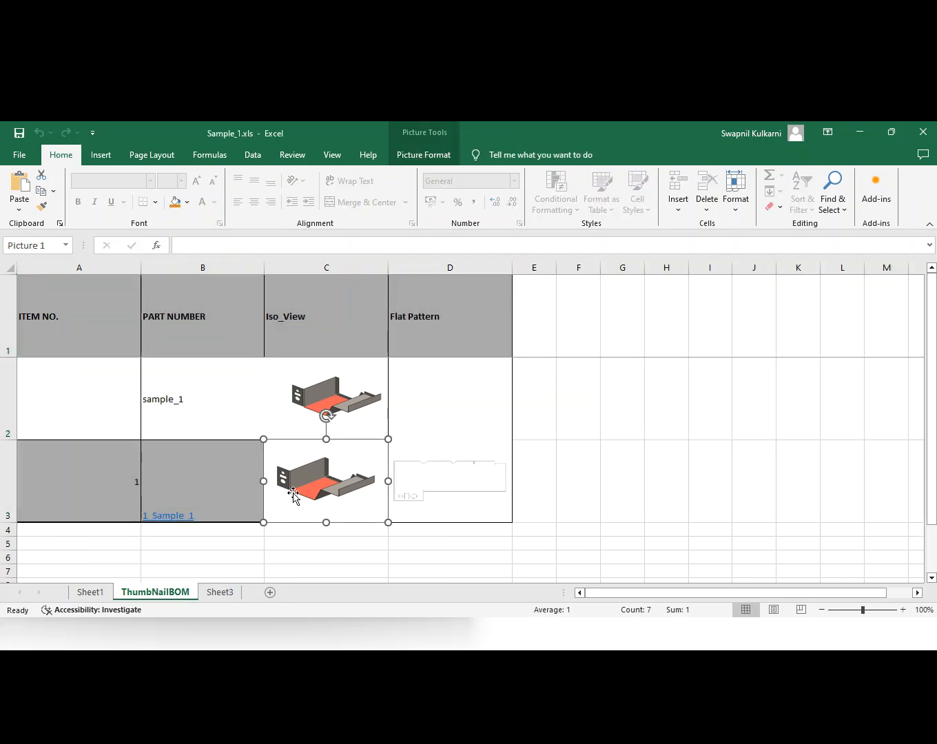
left_click(416, 498)
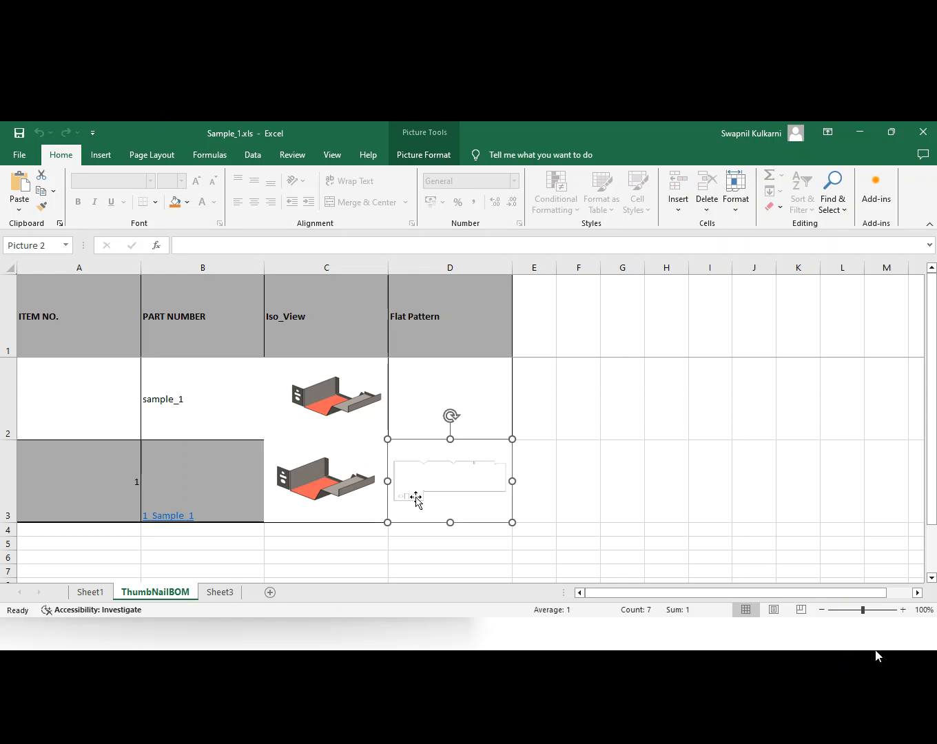
left_click(306, 490)
Step: Review the bend data for 1_Sample_1 on Sheet3 and close the workbook
left_click(221, 593)
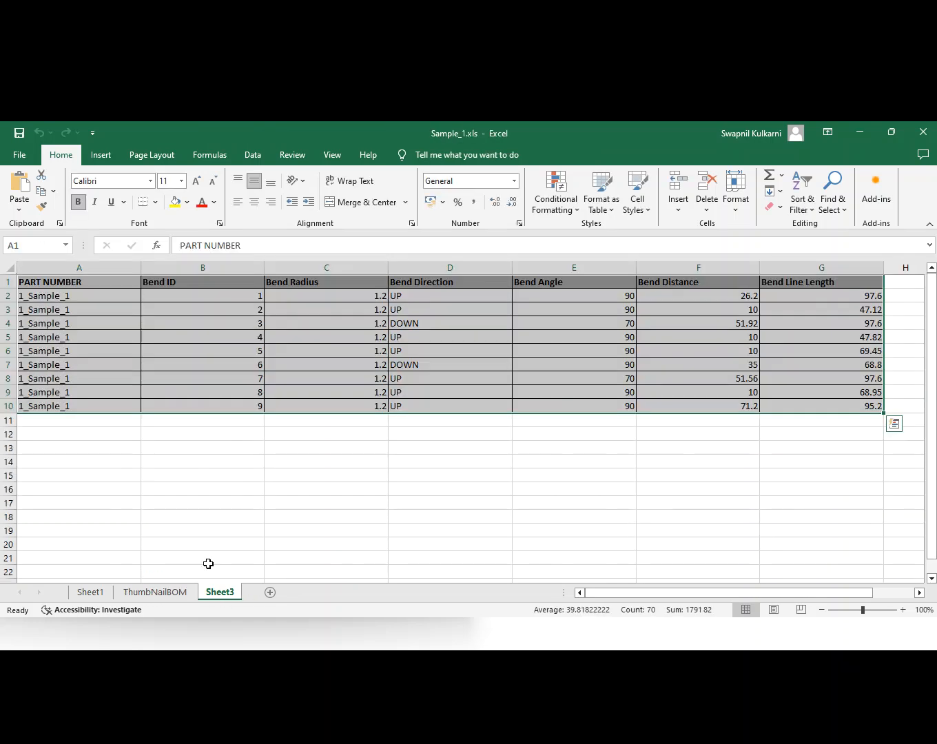
left_click(600, 591)
left_click_drag(625, 591, 564, 592)
left_click(923, 133)
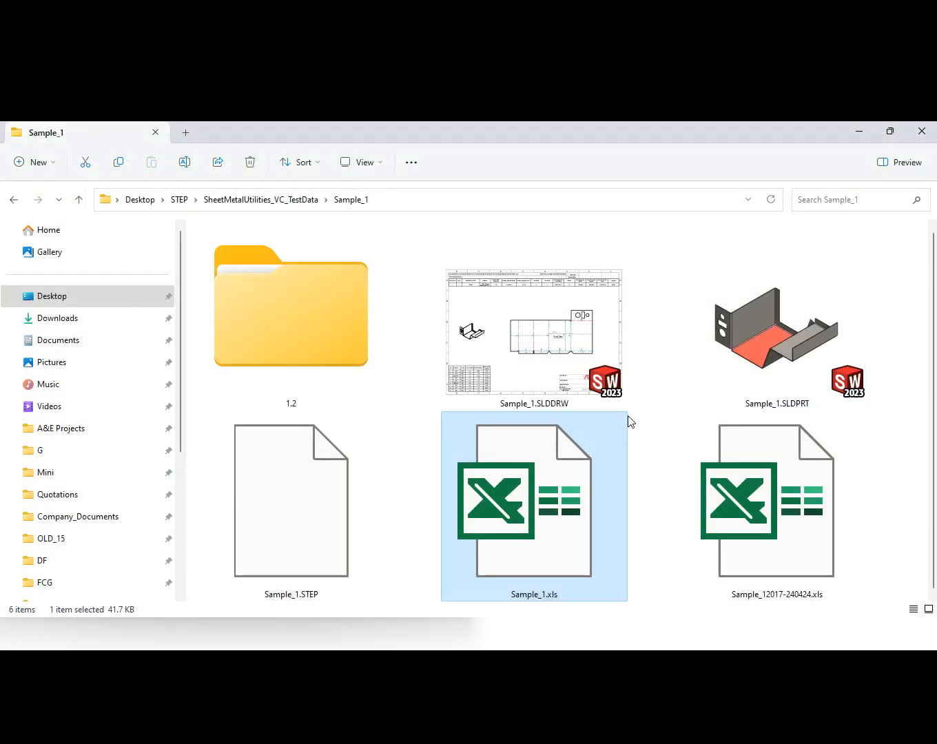